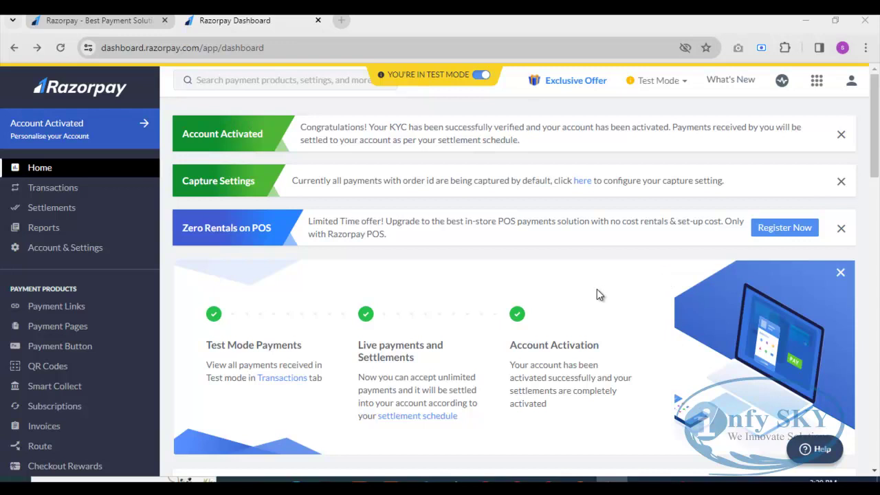
# Start creating a new payment page in Payment Pages and choose the Storefront page type
pyautogui.scroll(-2, 597, 290)
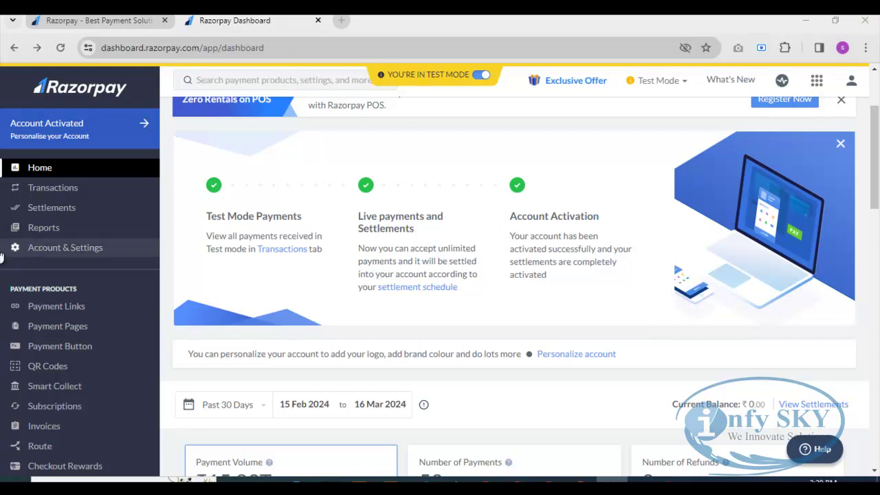
pyautogui.click(59, 329)
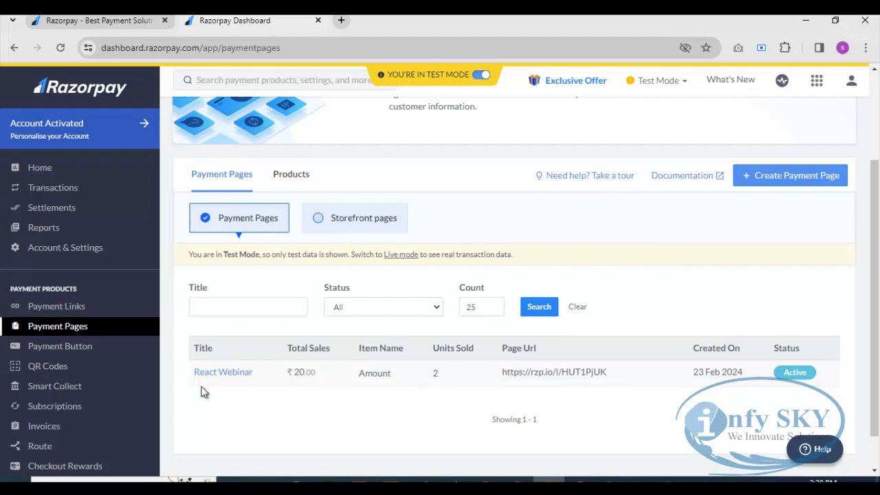
pyautogui.click(799, 175)
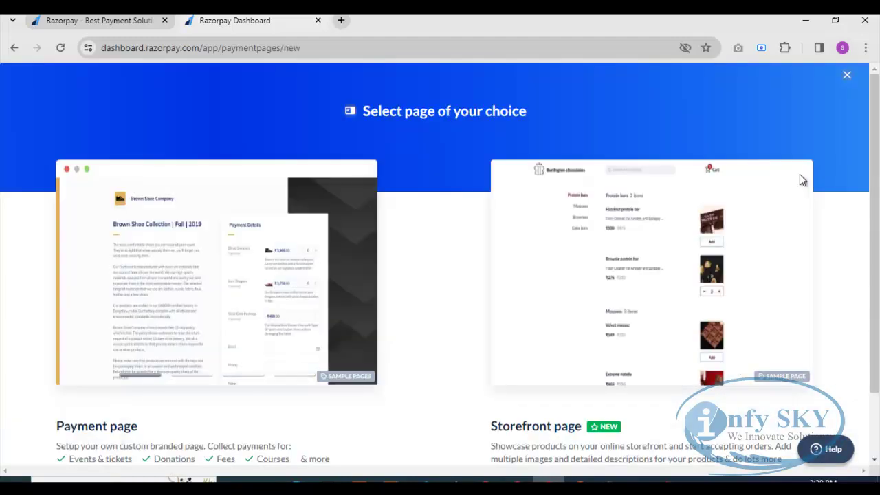
pyautogui.scroll(-1, 197, 314)
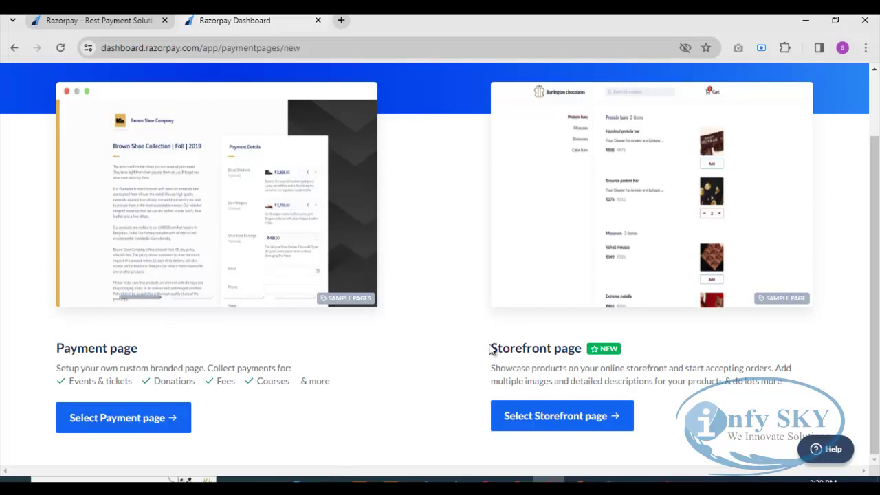
pyautogui.moveTo(490, 348); pyautogui.dragTo(689, 233)
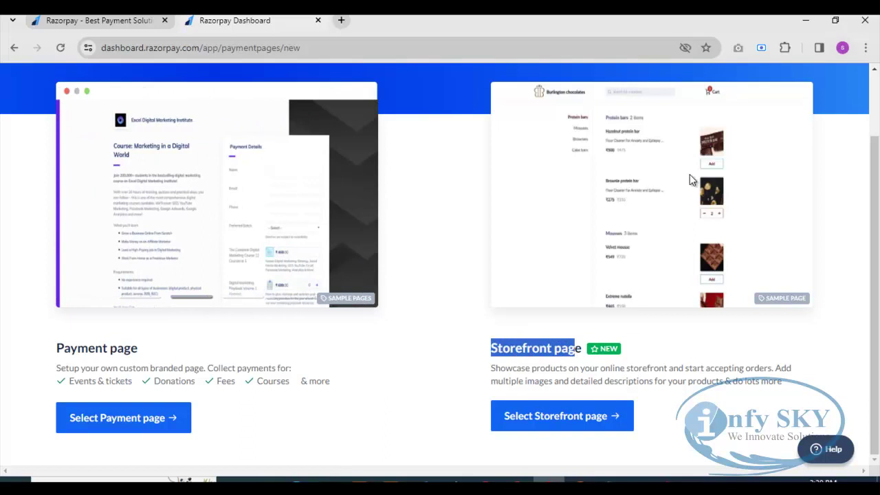
pyautogui.click(440, 465)
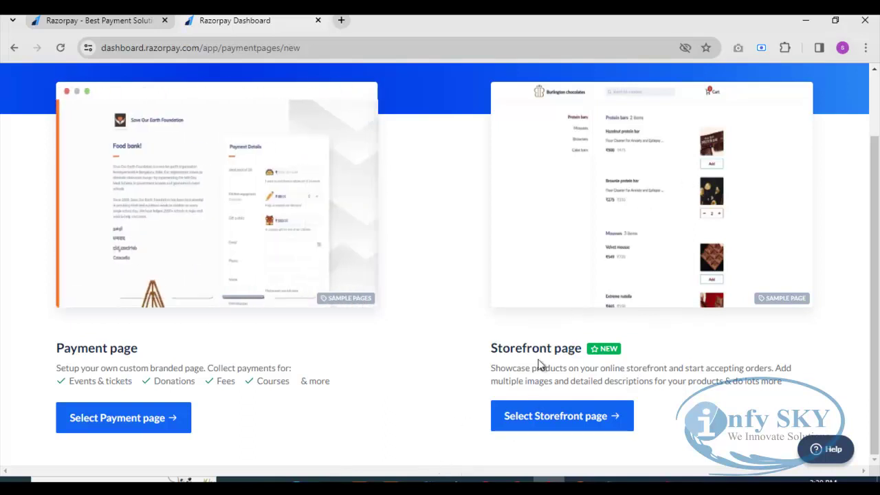
pyautogui.click(535, 427)
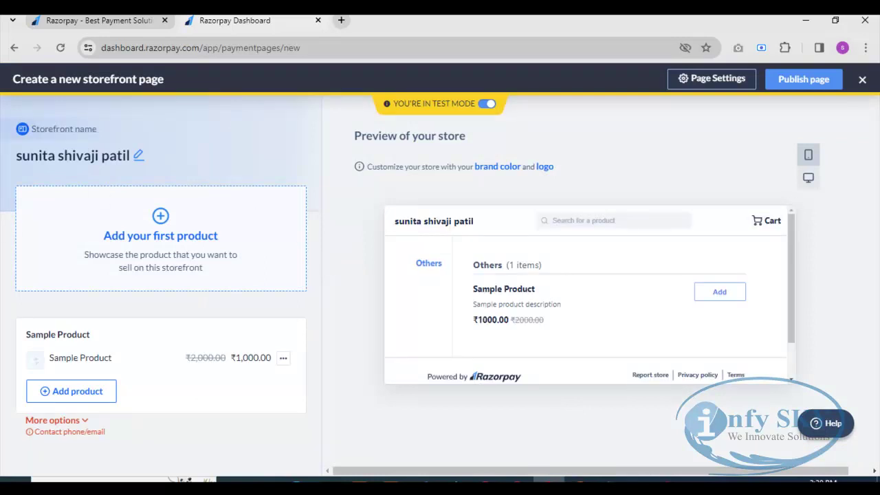
pyautogui.moveTo(15, 165); pyautogui.dragTo(174, 157)
pyautogui.click(248, 146)
pyautogui.scroll(-1, 513, 331)
pyautogui.scroll(2, 517, 334)
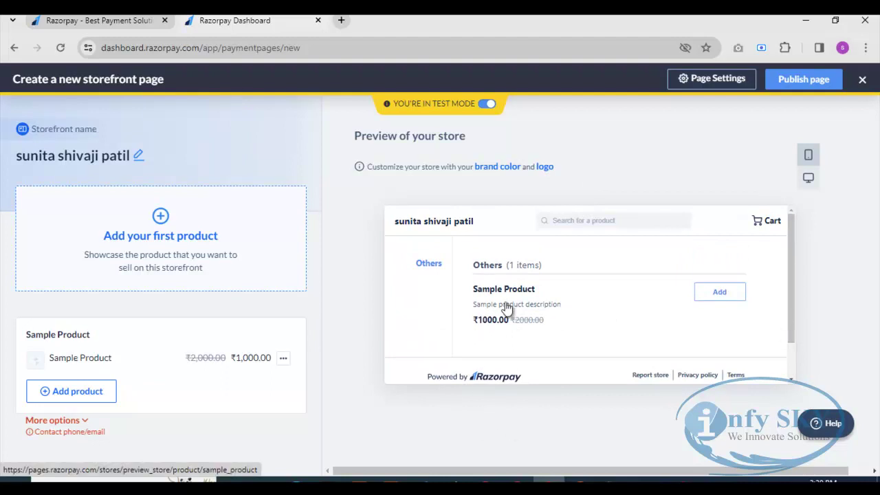
# Start the storefront's first product and name it "Maths book"
pyautogui.click(138, 241)
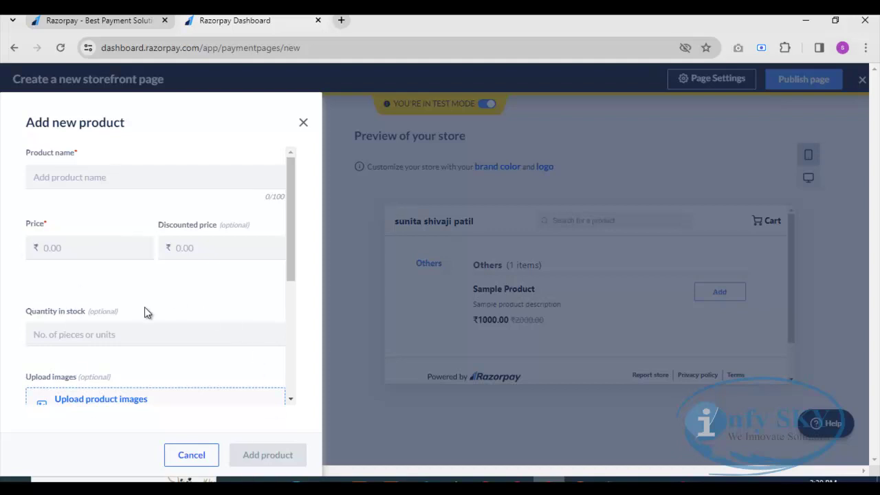
pyautogui.click(77, 177)
pyautogui.write('mat')
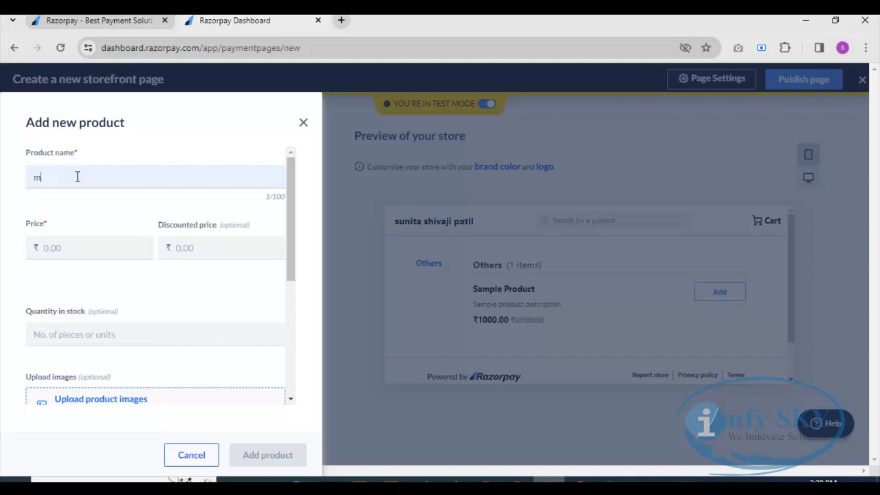
pyautogui.press('BackSpace')
pyautogui.write('Books')
pyautogui.press('BackSpace')
pyautogui.press('BackSpace')
pyautogui.press('BackSpace')
pyautogui.press('BackSpace')
pyautogui.press('BackSpace')
pyautogui.press('BackSpace')
pyautogui.write('Maths book')
# Set the Maths book's price to ₹100 and its quantity in stock to 6
pyautogui.click(87, 251)
pyautogui.write('1000')
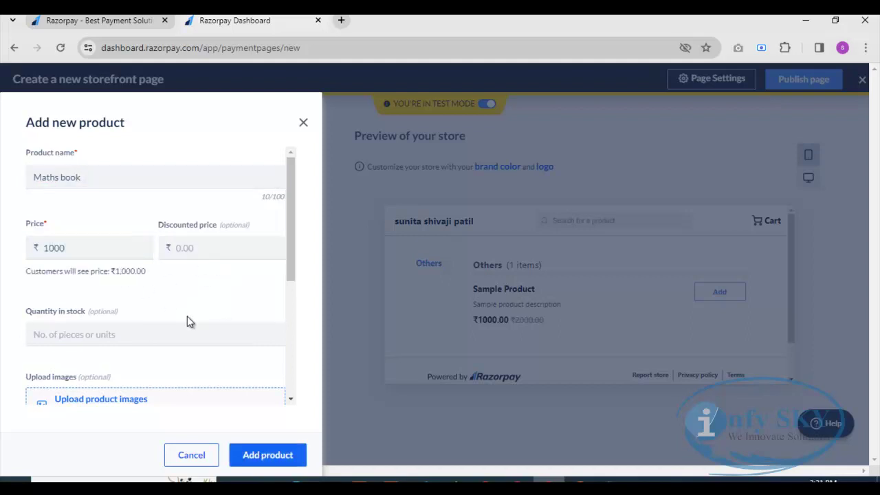
pyautogui.click(83, 248)
pyautogui.press('BackSpace')
pyautogui.scroll(-1, 209, 318)
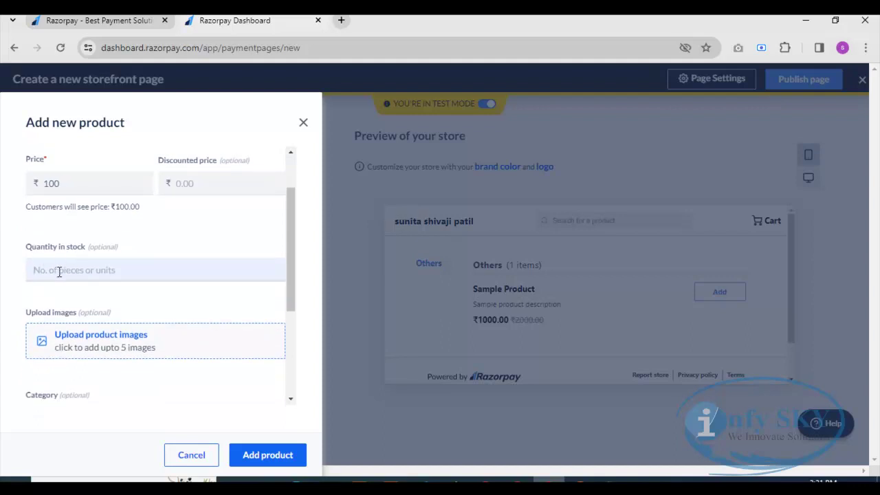
pyautogui.write('6')
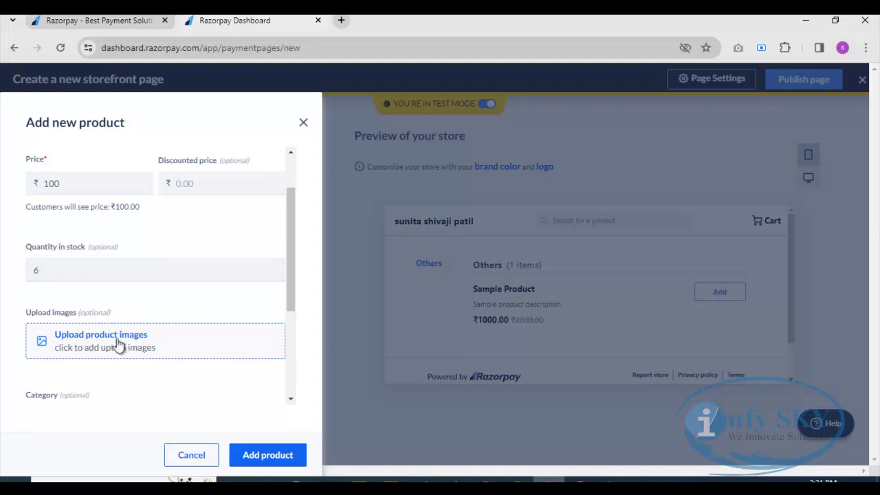
# Enter the product description "This is am 1oth class maths book."
pyautogui.scroll(-3, 157, 338)
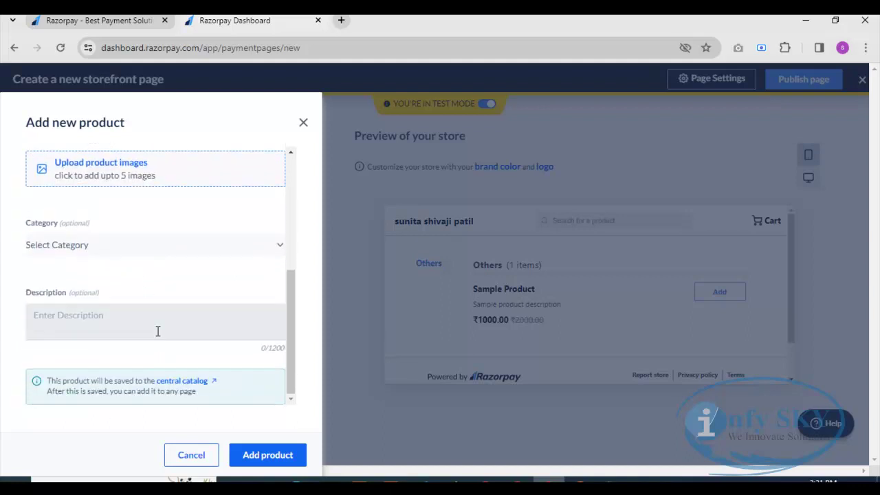
pyautogui.click(79, 328)
pyautogui.write('Ths is am 1oth class maths book.')
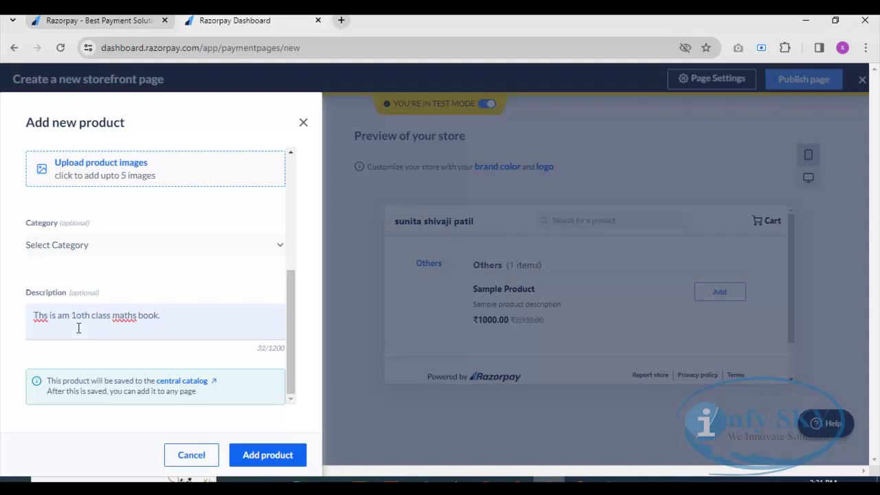
pyautogui.press('Left')
pyautogui.press('Left')
pyautogui.press('Left')
pyautogui.press('Left')
pyautogui.write('i')
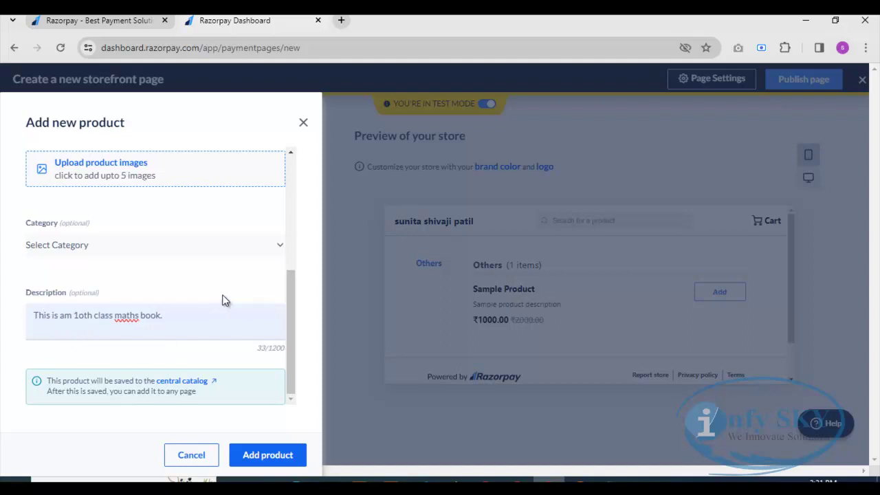
# Create a new category named "Books" for the Maths book product
pyautogui.scroll(2, 220, 307)
pyautogui.scroll(-2, 167, 350)
pyautogui.click(278, 247)
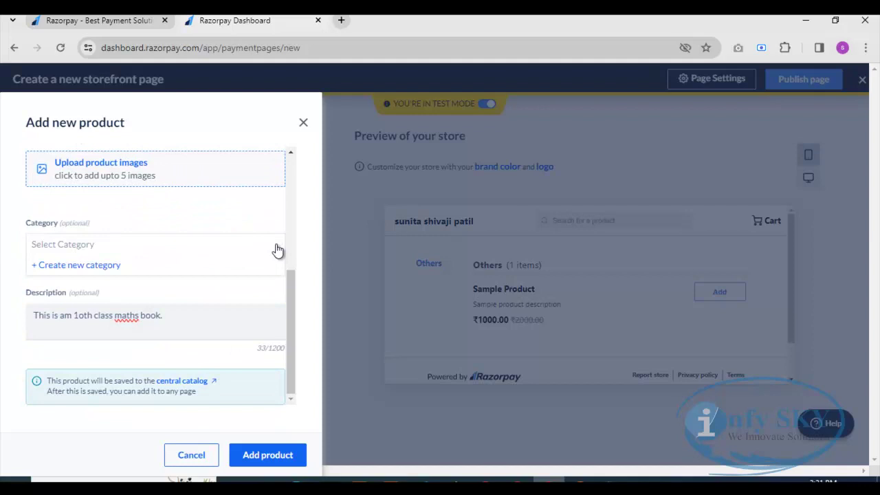
pyautogui.click(81, 266)
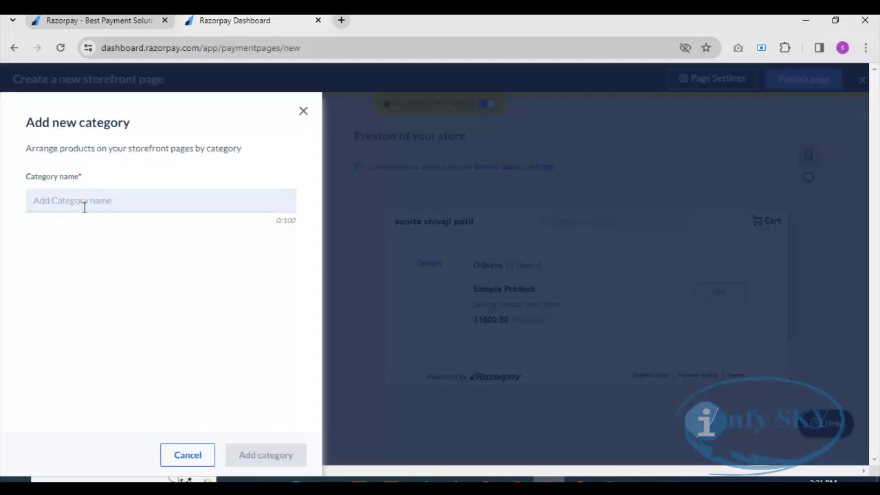
pyautogui.write('Books')
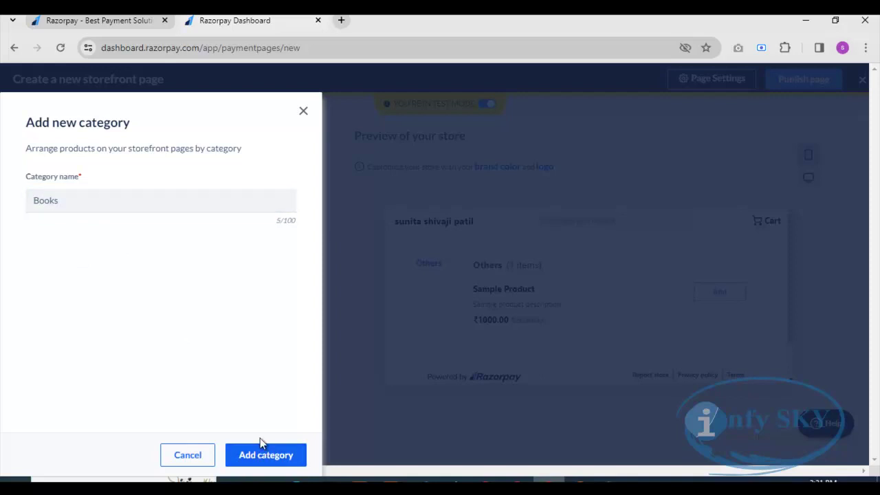
pyautogui.click(265, 456)
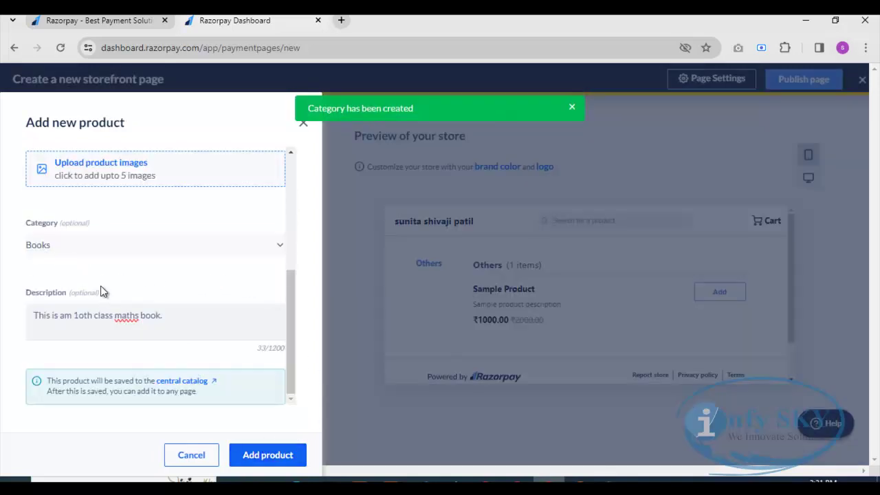
# Check the completed Maths book details and add the product to the storefront
pyautogui.scroll(1, 32, 254)
pyautogui.scroll(3, 83, 309)
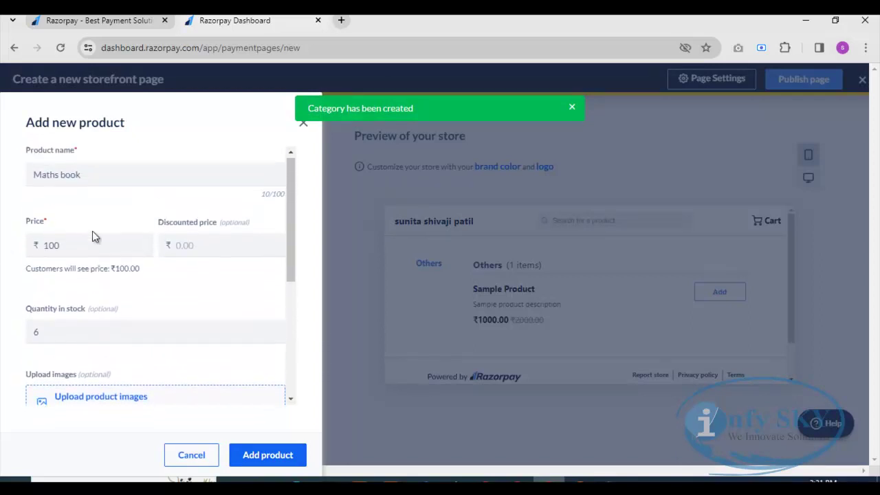
pyautogui.scroll(-4, 154, 357)
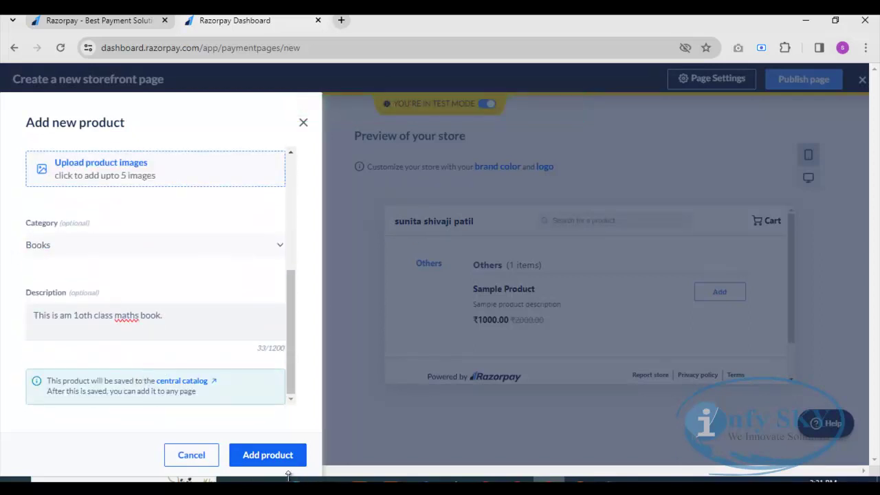
pyautogui.click(268, 456)
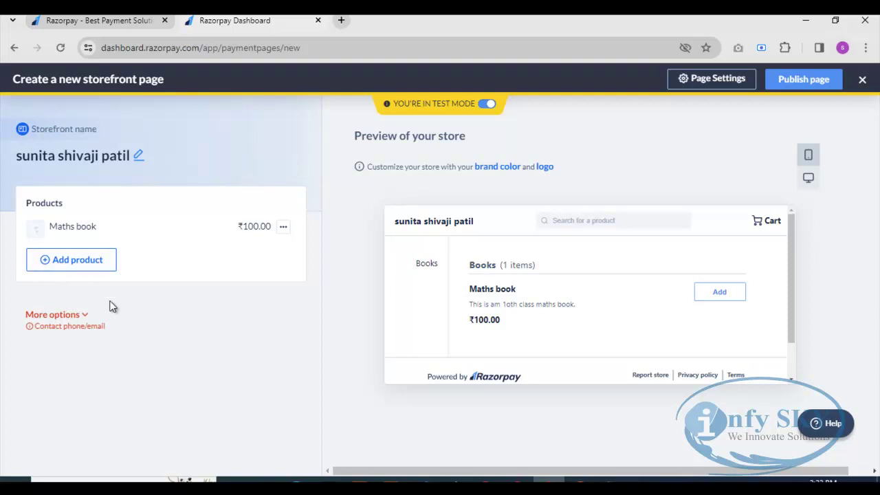
# Start a second new product named "Materials" with a price of ₹200
pyautogui.click(78, 265)
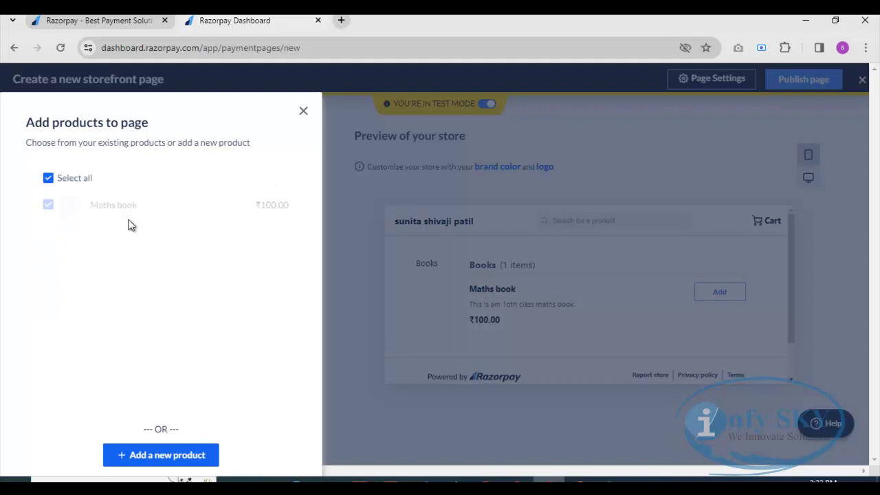
pyautogui.click(156, 460)
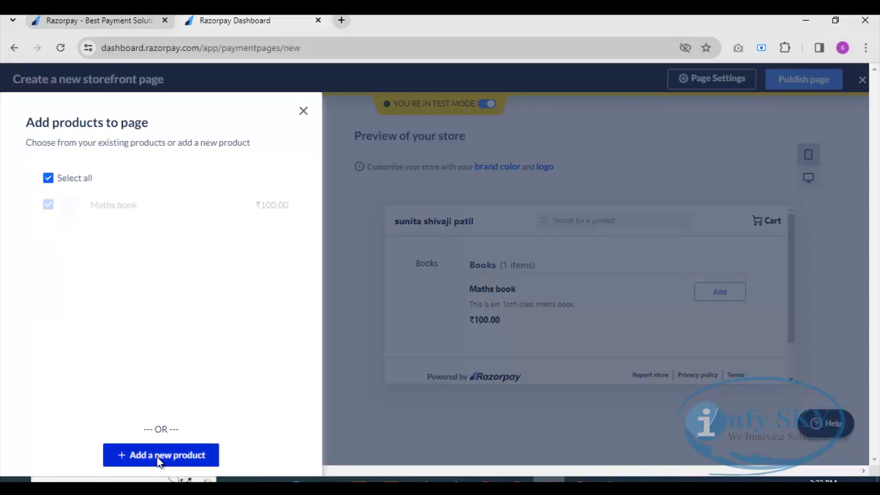
pyautogui.click(87, 178)
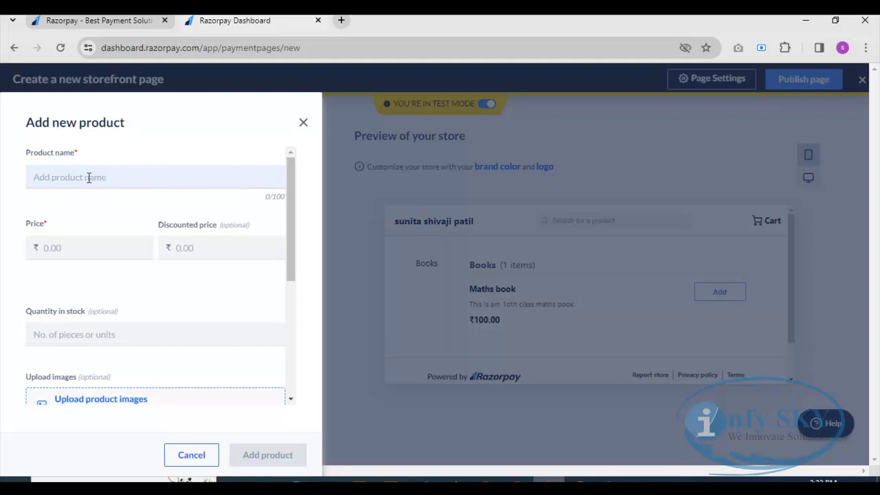
pyautogui.write('Materials')
pyautogui.click(92, 250)
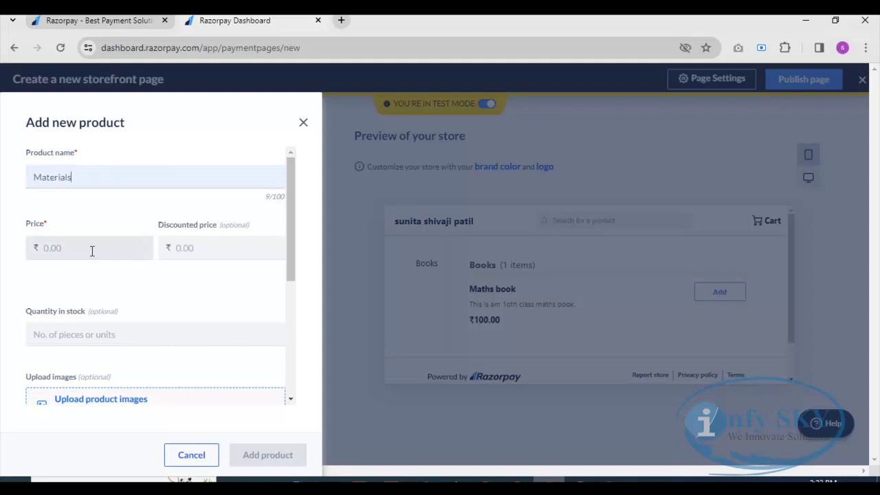
pyautogui.write('200')
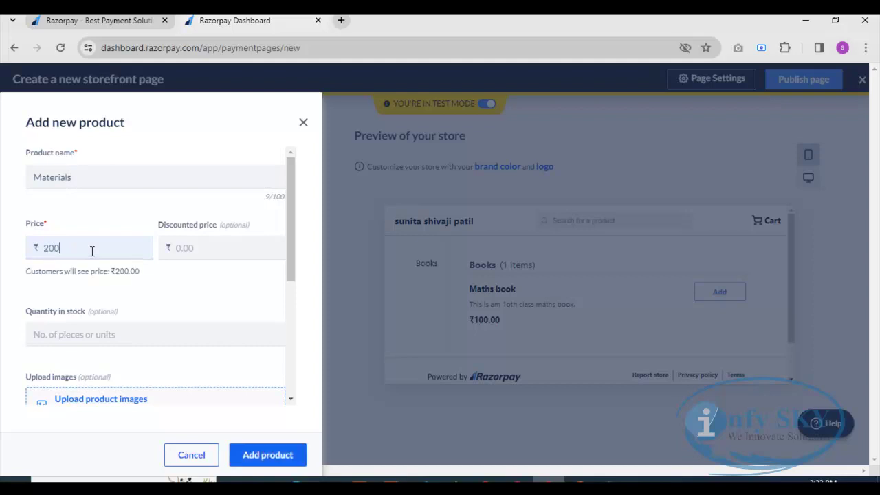
pyautogui.click(67, 337)
pyautogui.write('25')
pyautogui.press('BackSpace')
pyautogui.press('BackSpace')
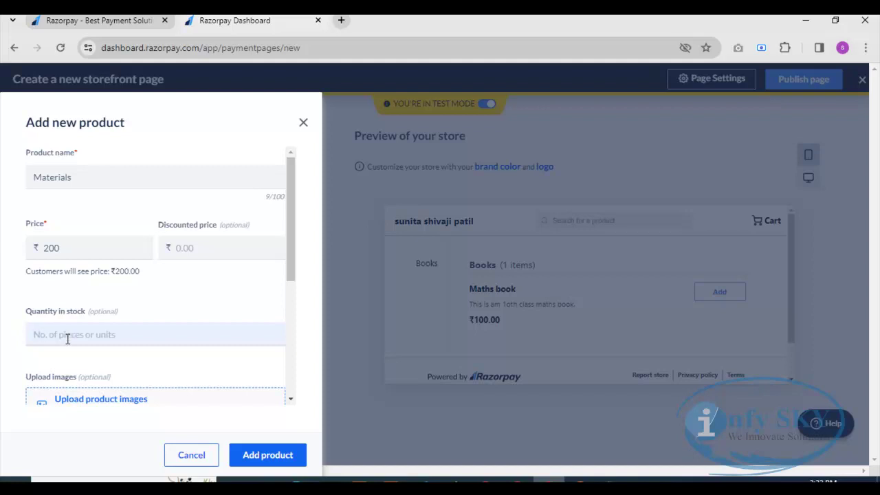
# Create a new category named "stationary" for the Materials product
pyautogui.scroll(-3, 183, 363)
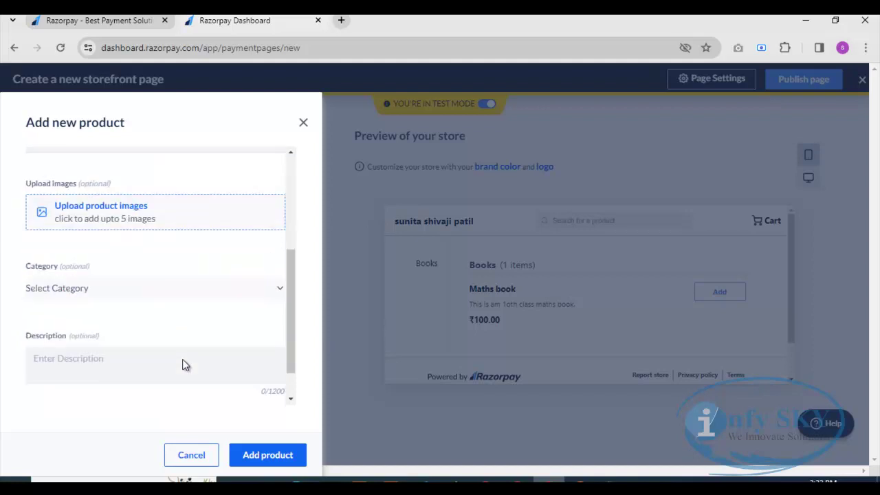
pyautogui.scroll(1, 231, 316)
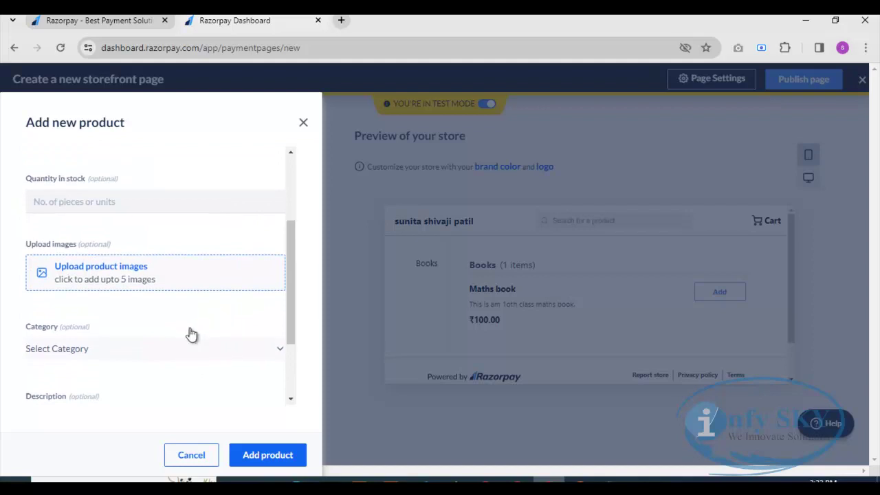
pyautogui.scroll(-2, 191, 334)
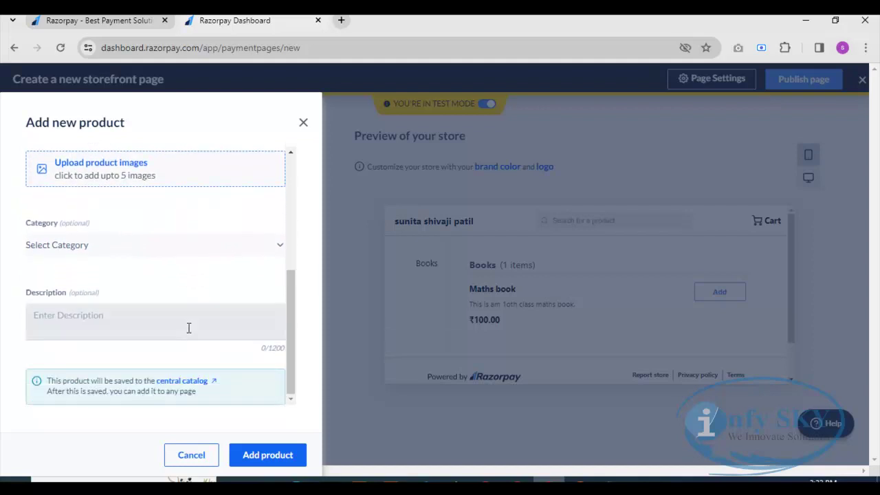
pyautogui.click(281, 247)
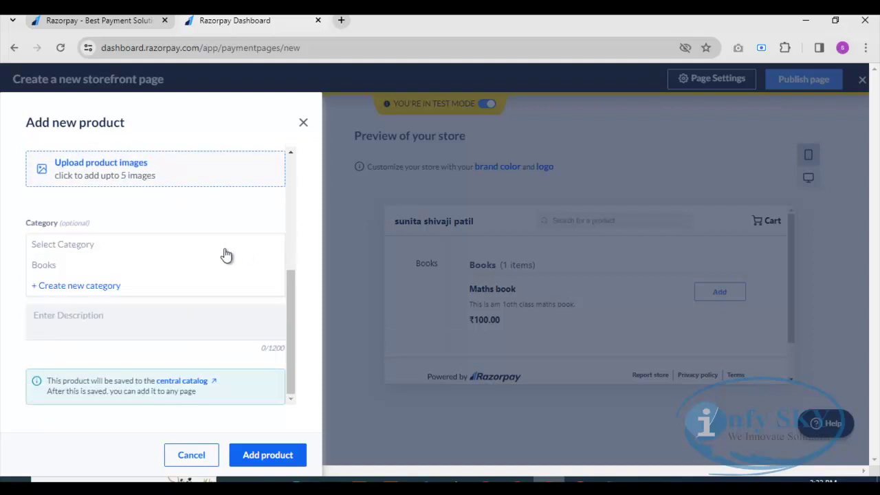
pyautogui.click(57, 287)
pyautogui.write('Groce')
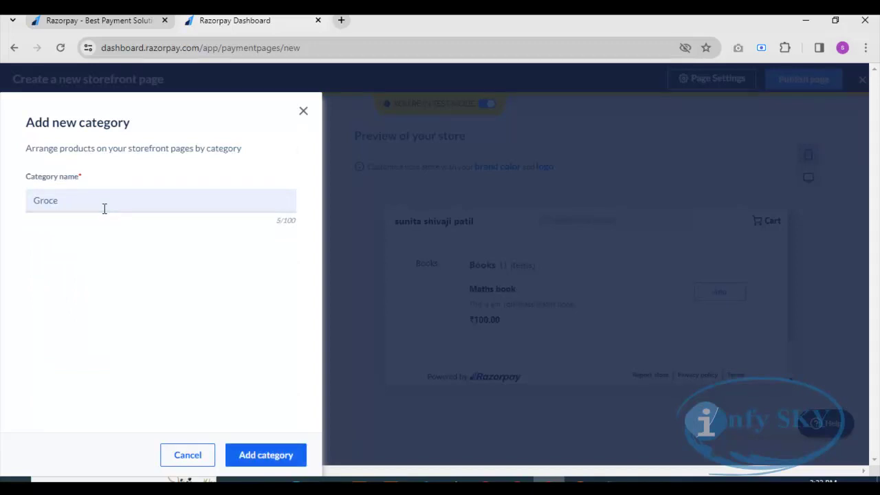
pyautogui.press('BackSpace')
pyautogui.press('BackSpace')
pyautogui.press('BackSpace')
pyautogui.press('BackSpace')
pyautogui.press('BackSpace')
pyautogui.write('stationary')
pyautogui.click(268, 459)
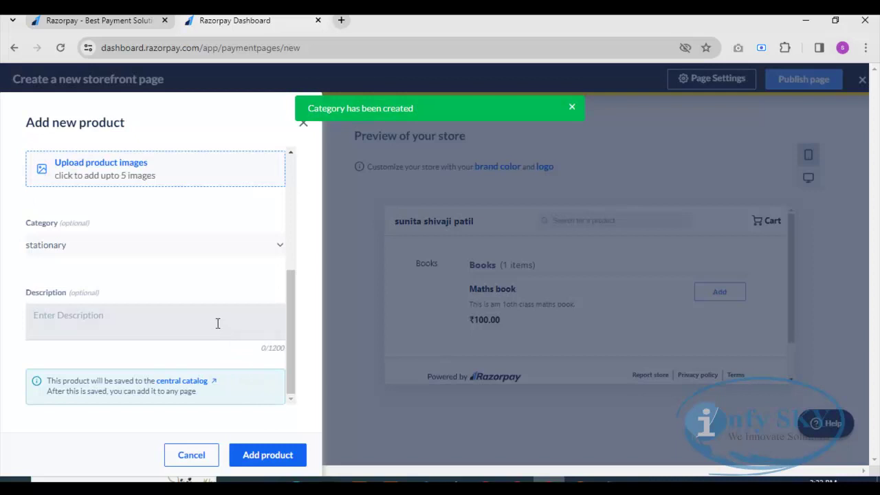
# Check the completed Materials product details and add the product to the storefront
pyautogui.scroll(2, 172, 355)
pyautogui.scroll(-2, 172, 355)
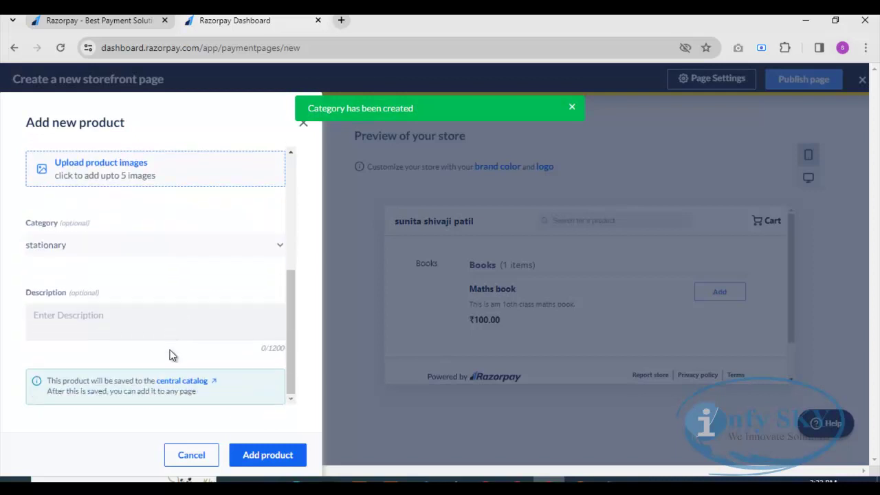
pyautogui.click(69, 315)
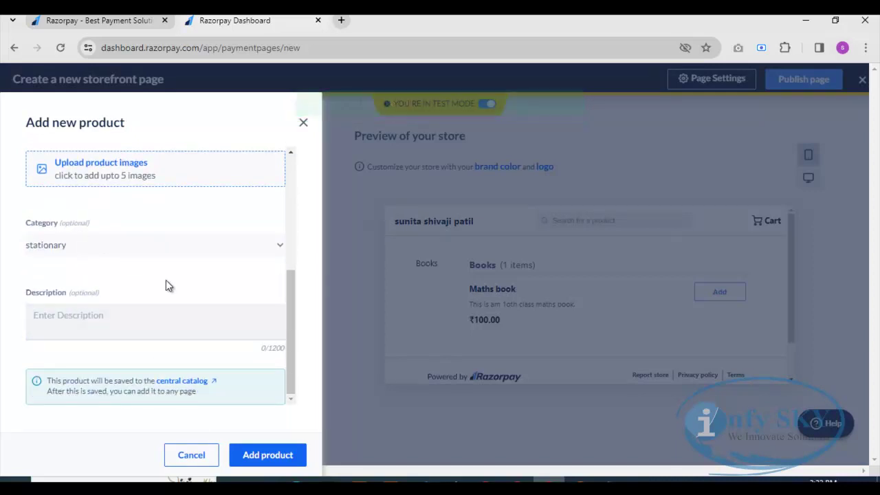
pyautogui.scroll(5, 171, 287)
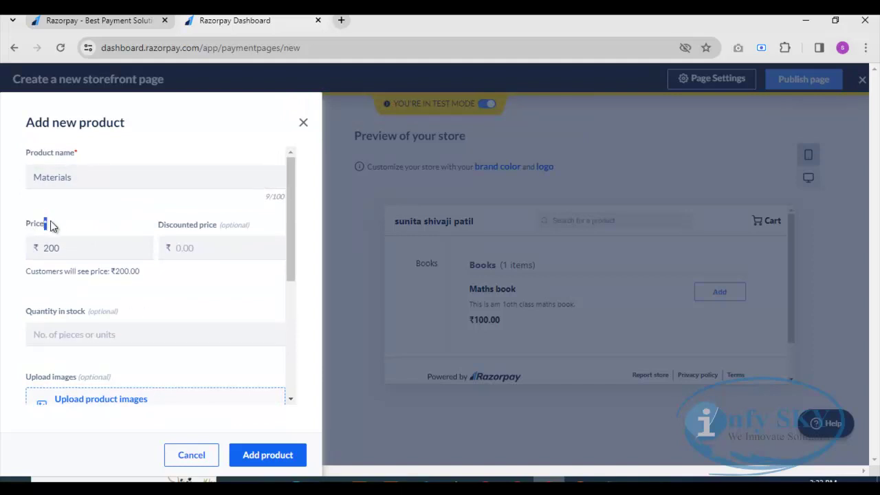
pyautogui.click(77, 155)
pyautogui.scroll(-3, 178, 318)
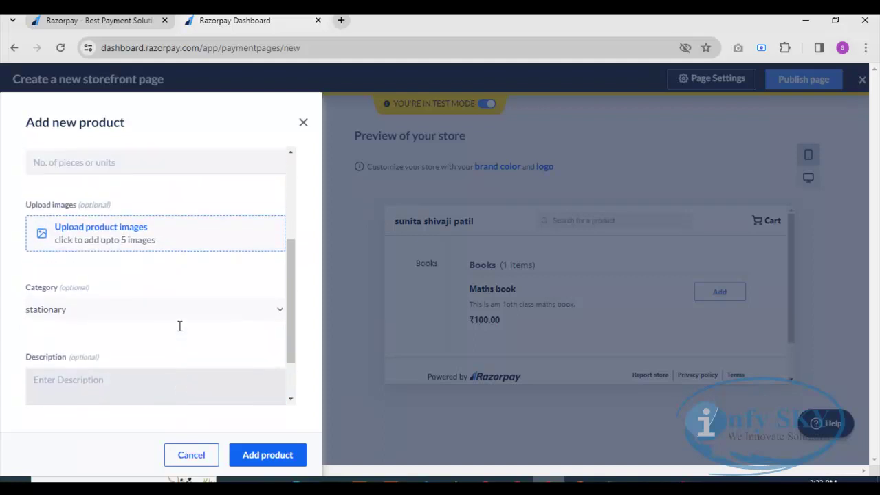
pyautogui.scroll(-1, 98, 344)
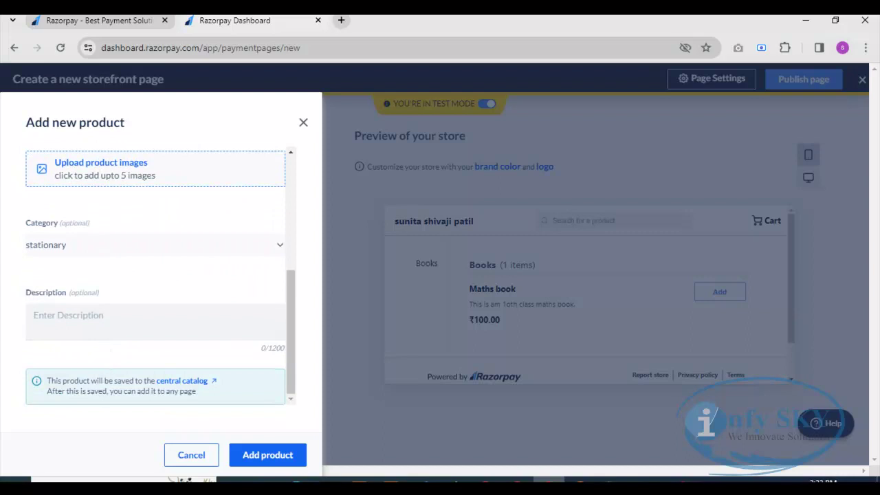
pyautogui.click(275, 459)
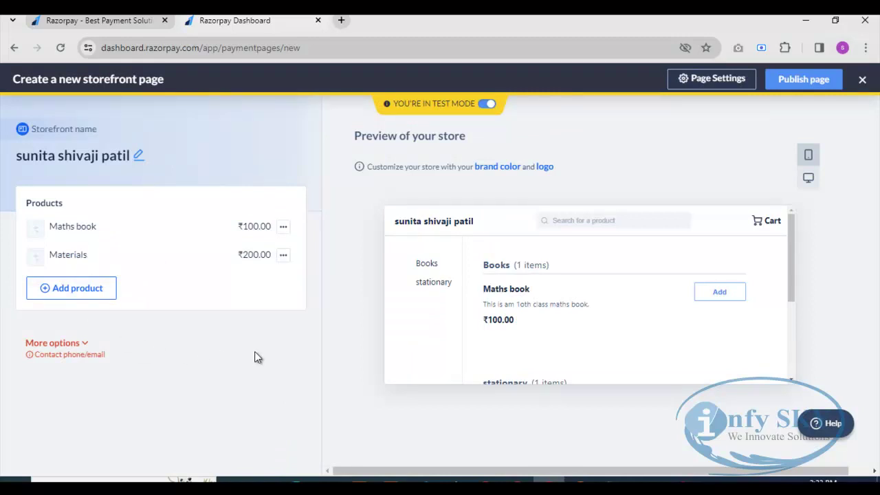
# Examine the store preview, including the Books and stationary sections and the Maths book product page
pyautogui.scroll(-5, 504, 343)
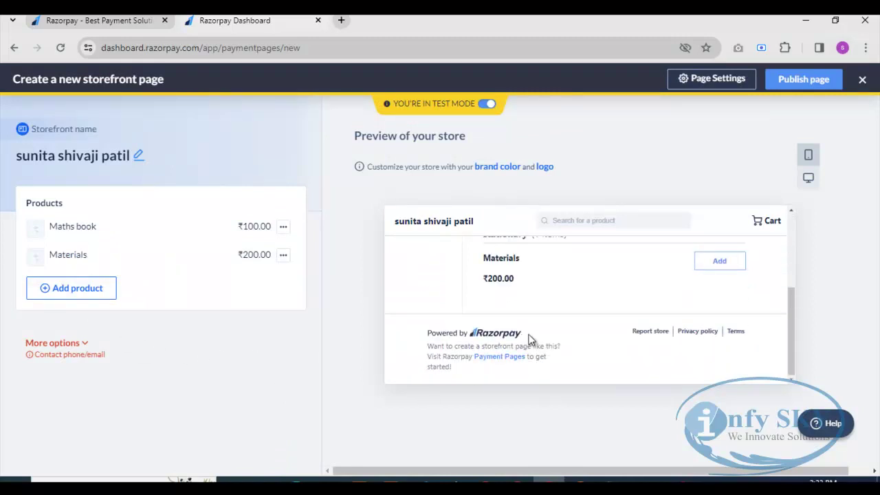
pyautogui.scroll(5, 530, 339)
pyautogui.moveTo(484, 265); pyautogui.dragTo(512, 290)
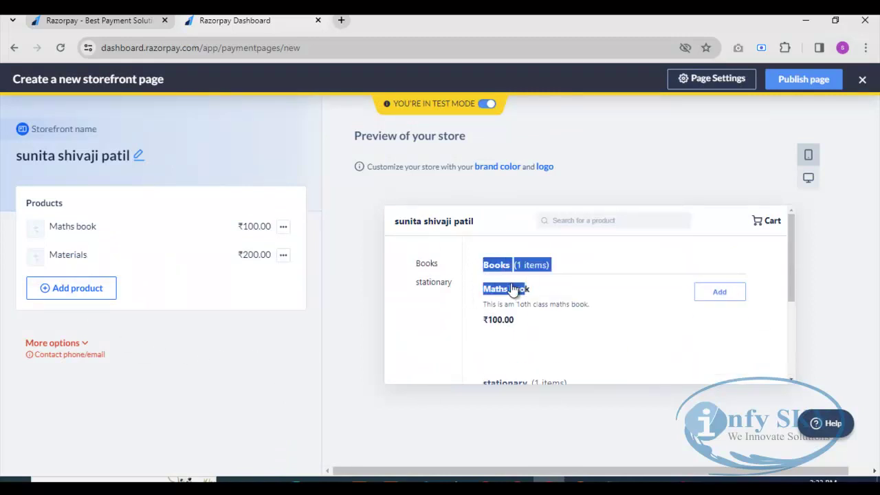
pyautogui.click(593, 330)
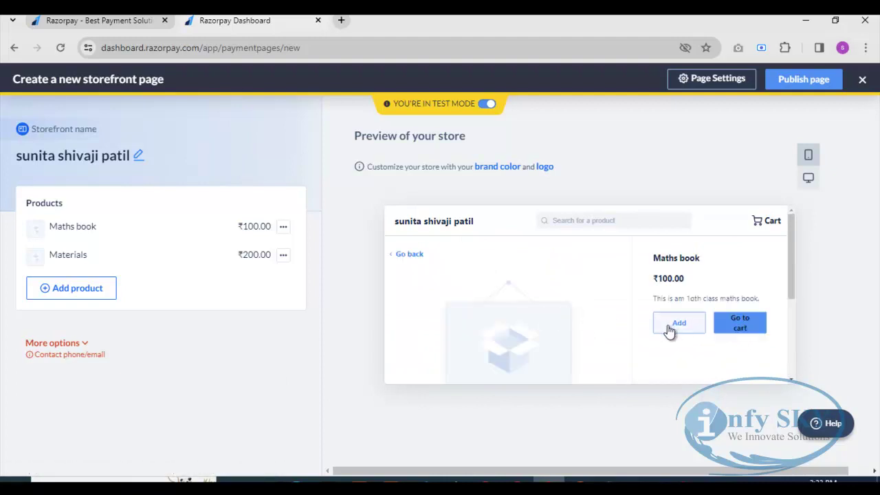
pyautogui.click(393, 256)
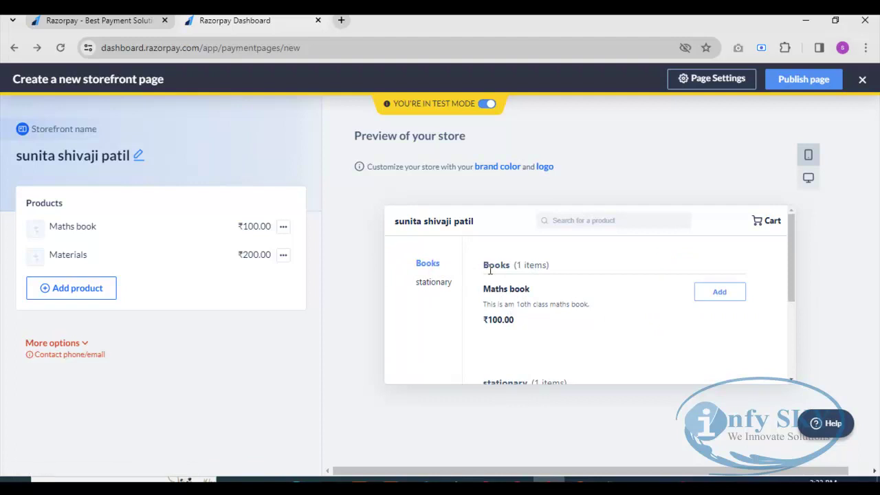
pyautogui.scroll(-3, 562, 301)
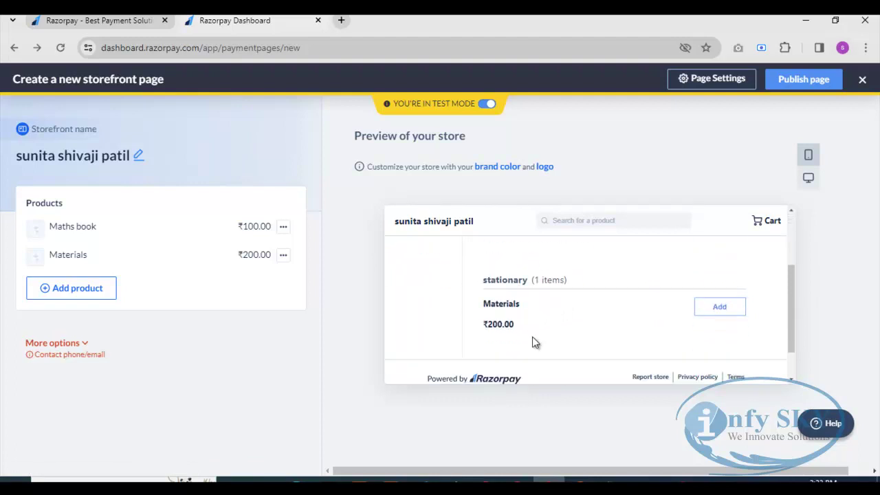
pyautogui.scroll(1, 533, 340)
pyautogui.scroll(-2, 568, 358)
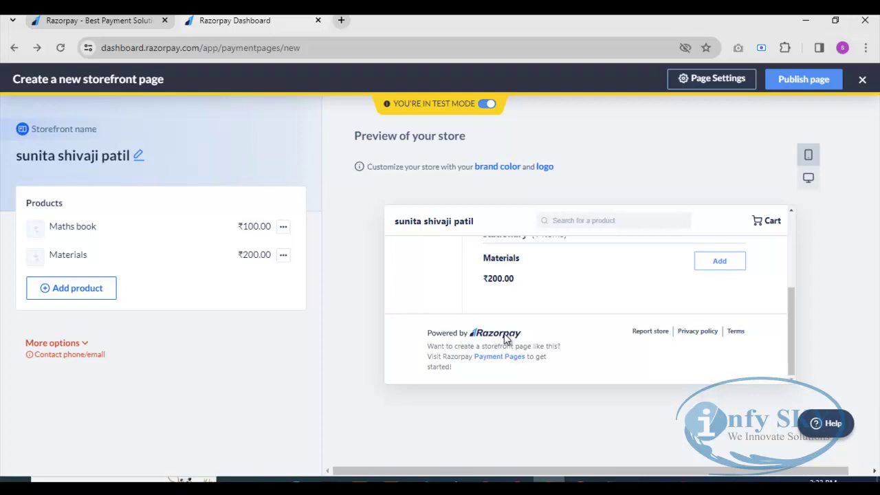
pyautogui.scroll(3, 574, 342)
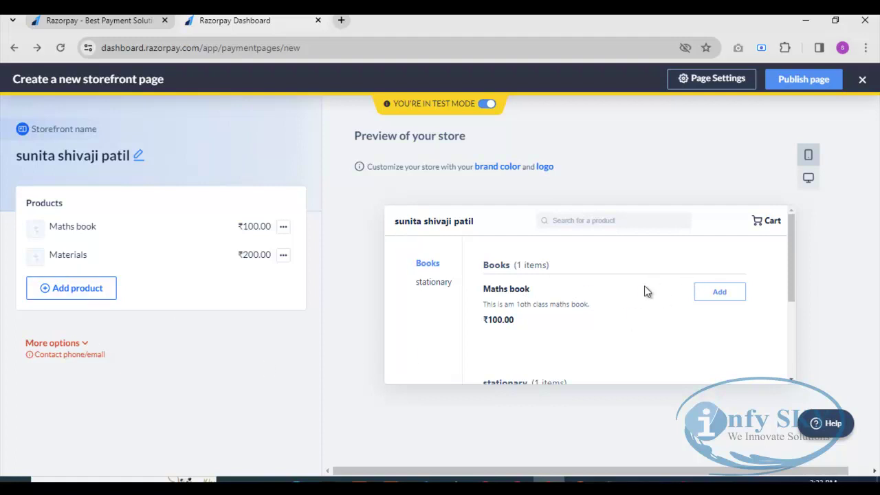
pyautogui.scroll(-2, 643, 289)
pyautogui.scroll(-1, 650, 316)
pyautogui.scroll(4, 684, 334)
# Try to publish the page, and fill in and save the required business email and phone number as contact details
pyautogui.click(803, 86)
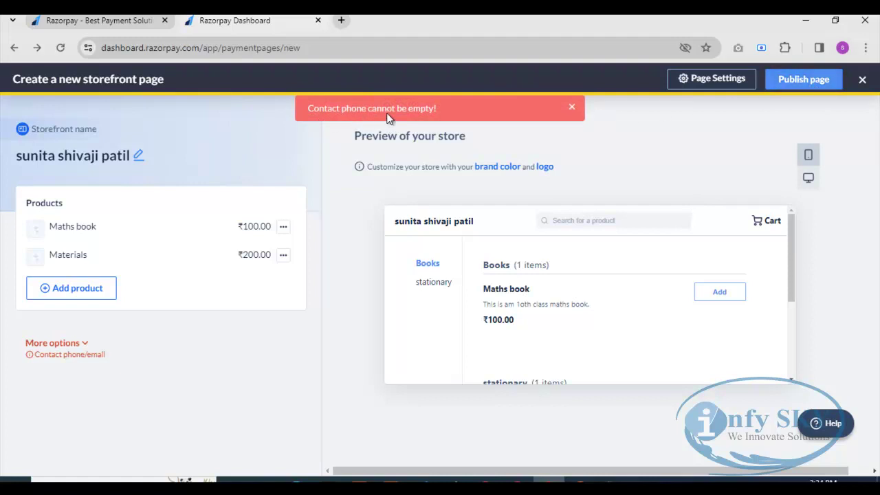
pyautogui.click(86, 343)
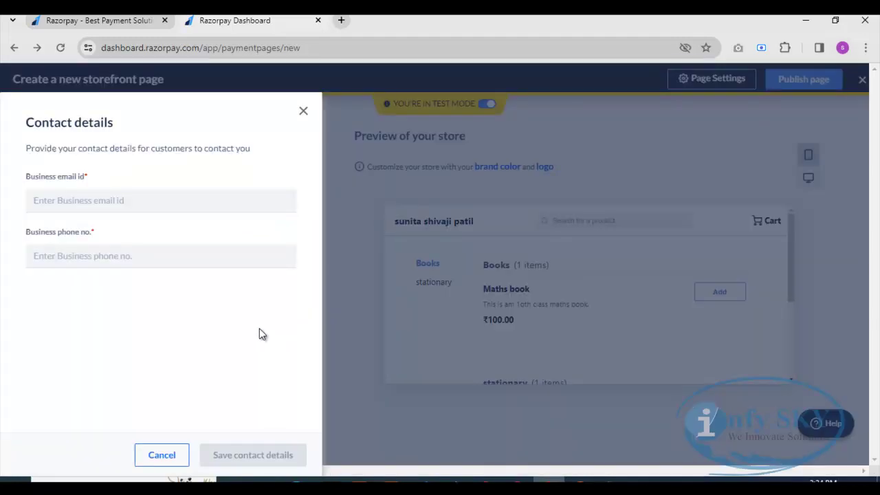
pyautogui.click(155, 202)
pyautogui.press('Escape')
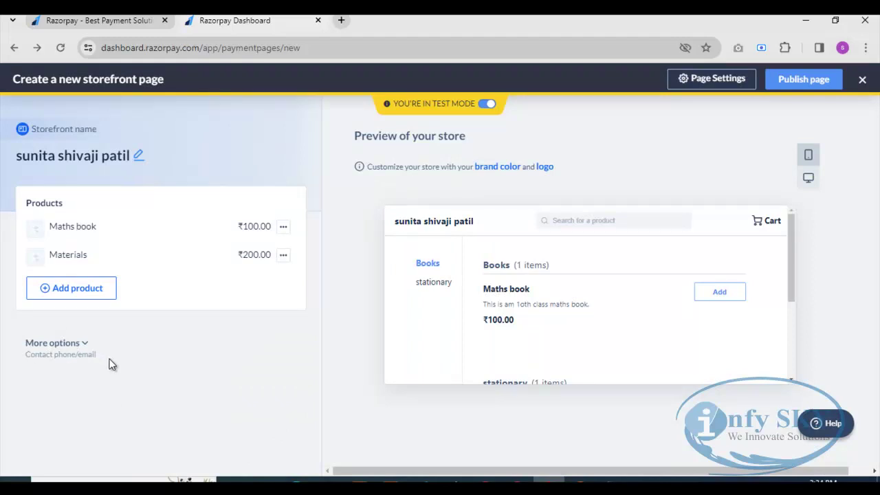
# Publish the storefront page and open the live store from its thumbnail to look it over
pyautogui.scroll(-3, 678, 330)
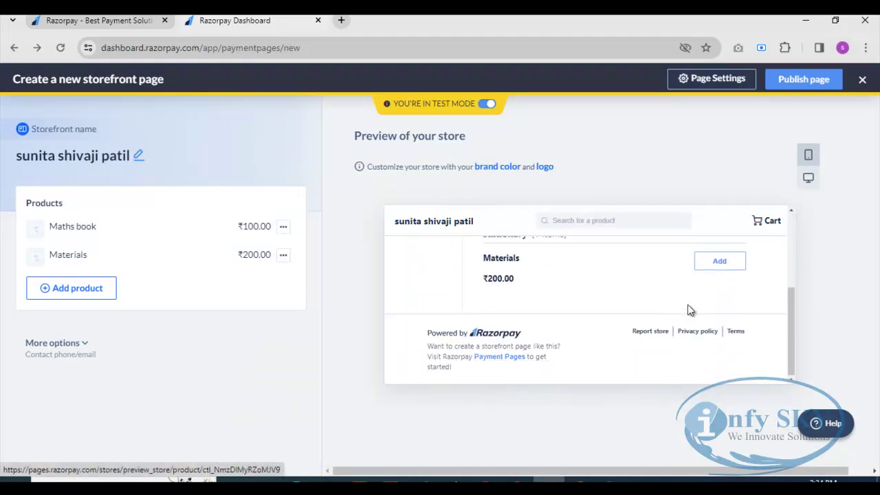
pyautogui.click(803, 80)
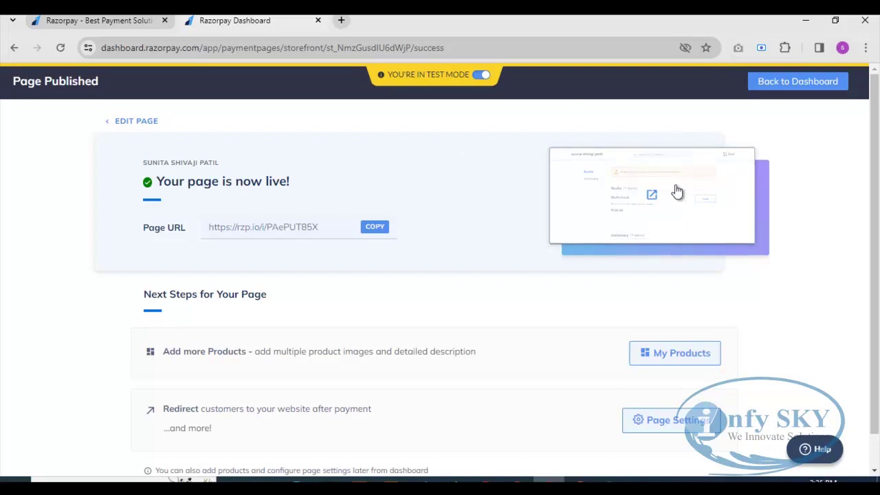
pyautogui.click(653, 201)
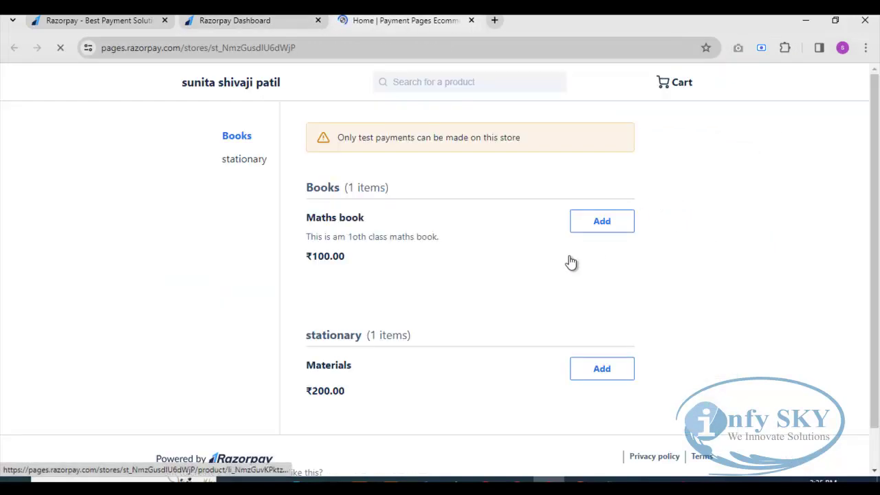
pyautogui.scroll(-1, 551, 301)
pyautogui.scroll(1, 526, 323)
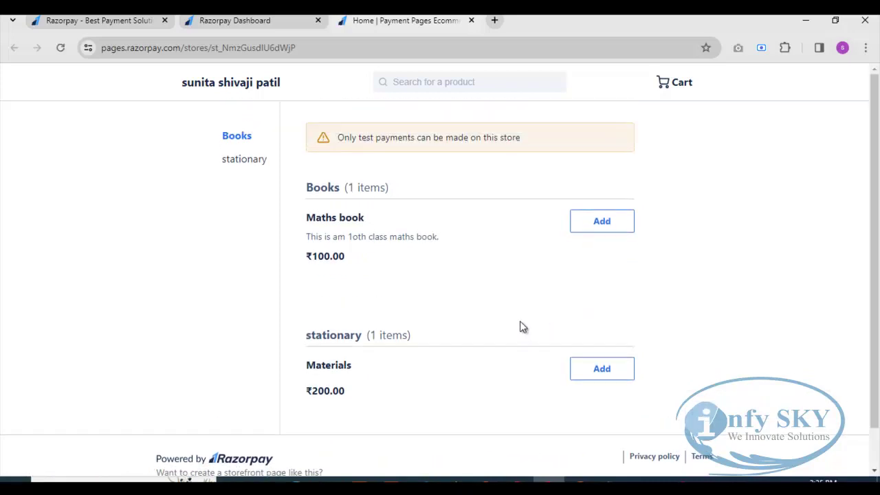
# Return to the publish confirmation page and copy the storefront's page URL
pyautogui.click(270, 22)
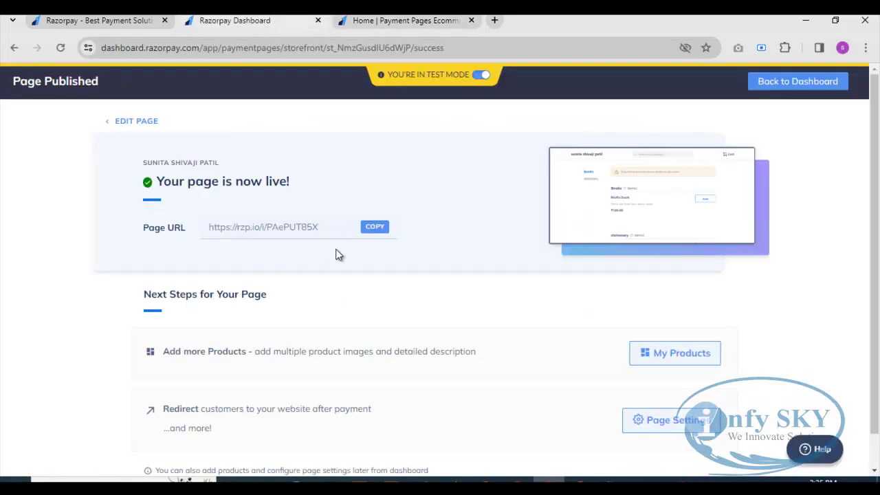
pyautogui.moveTo(205, 225); pyautogui.dragTo(326, 227)
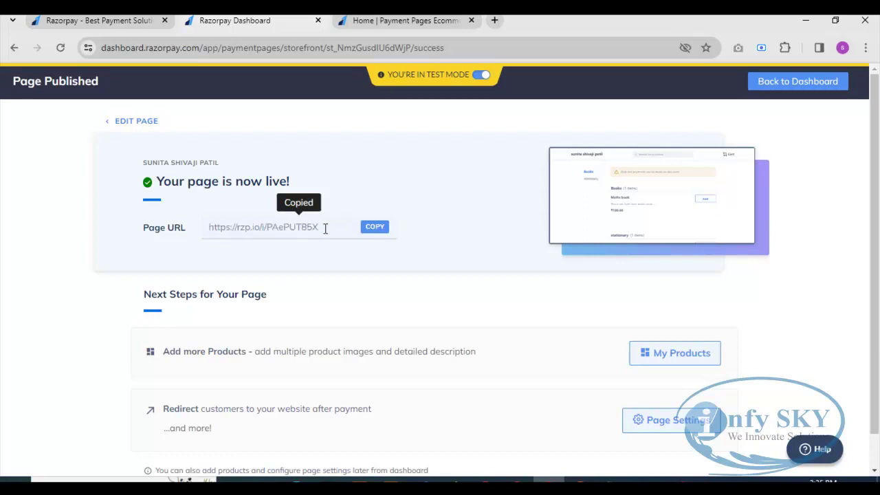
pyautogui.moveTo(204, 228); pyautogui.dragTo(314, 229)
pyautogui.moveTo(208, 227); pyautogui.dragTo(320, 227)
pyautogui.click(315, 227)
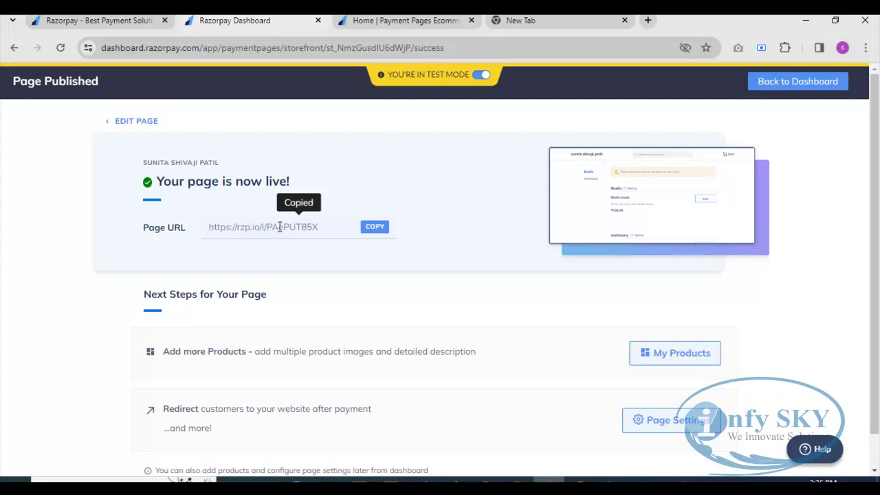
pyautogui.moveTo(201, 230); pyautogui.dragTo(320, 231)
pyautogui.hotkey('ctrl', 'c')
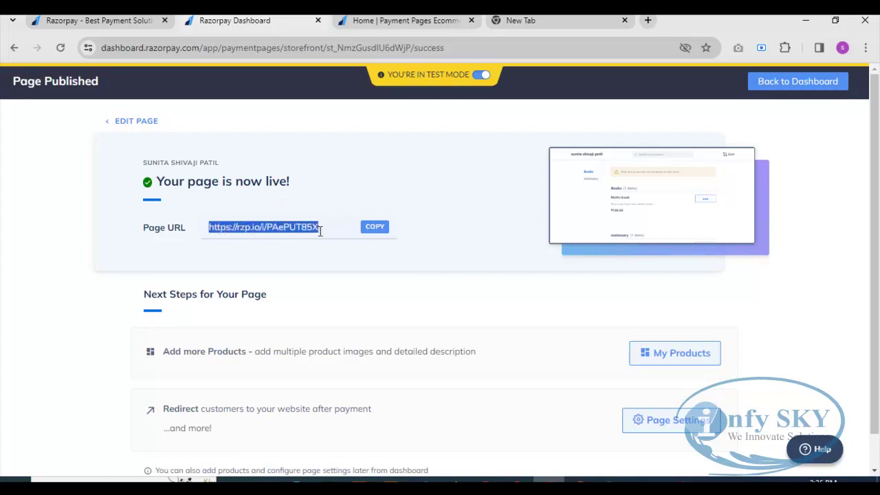
# Load the copied storefront URL in the new browser tab
pyautogui.click(580, 21)
pyautogui.click(260, 47)
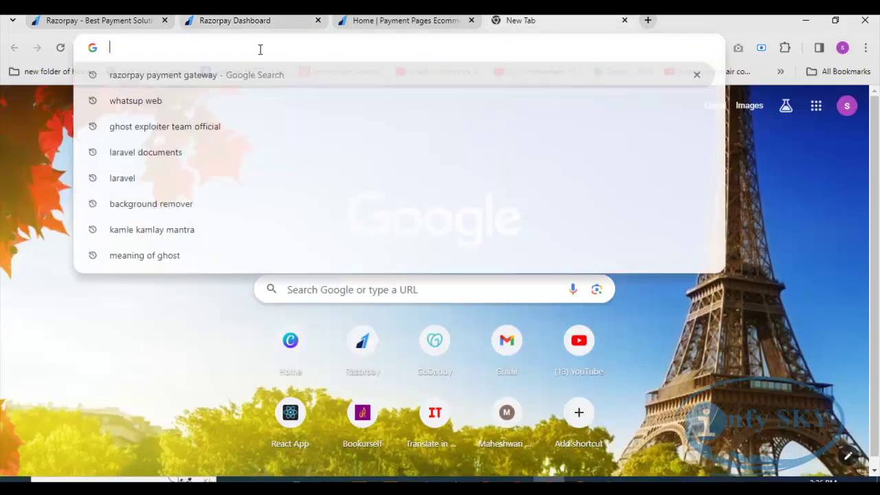
pyautogui.hotkey('ctrl', 'v')
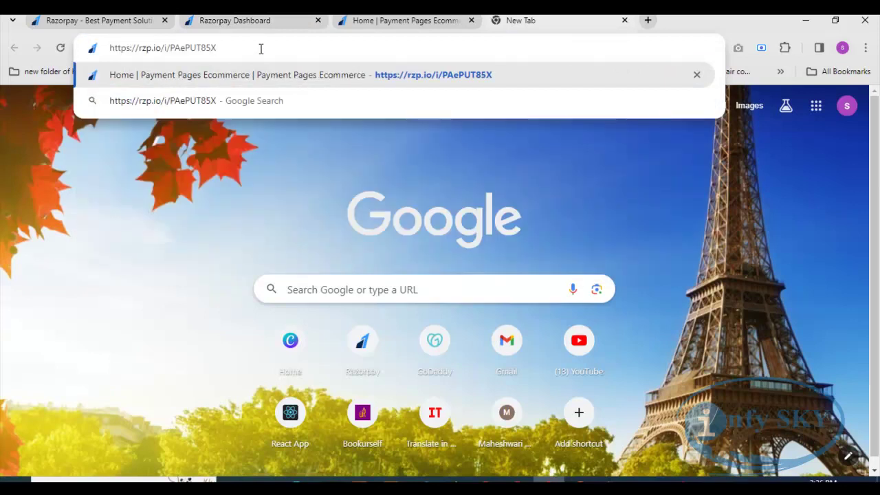
pyautogui.press('Return')
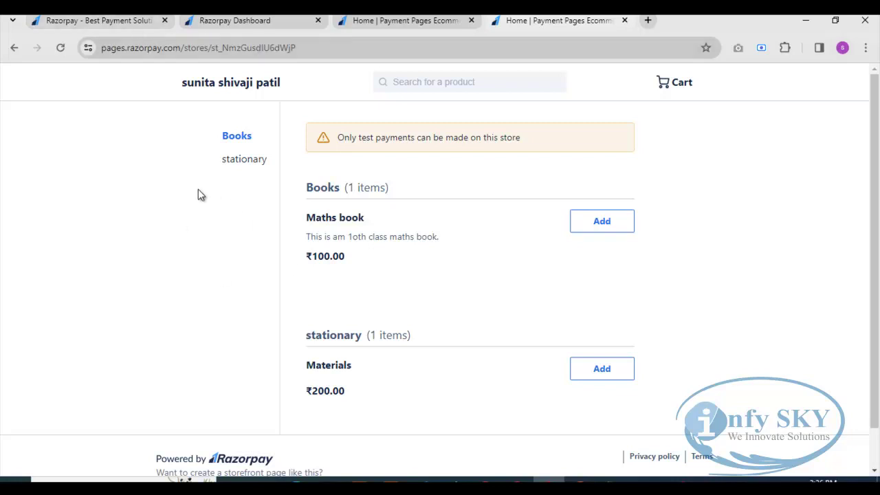
# Look over the live store and add two Maths books and two Materials to the cart
pyautogui.scroll(-1, 477, 329)
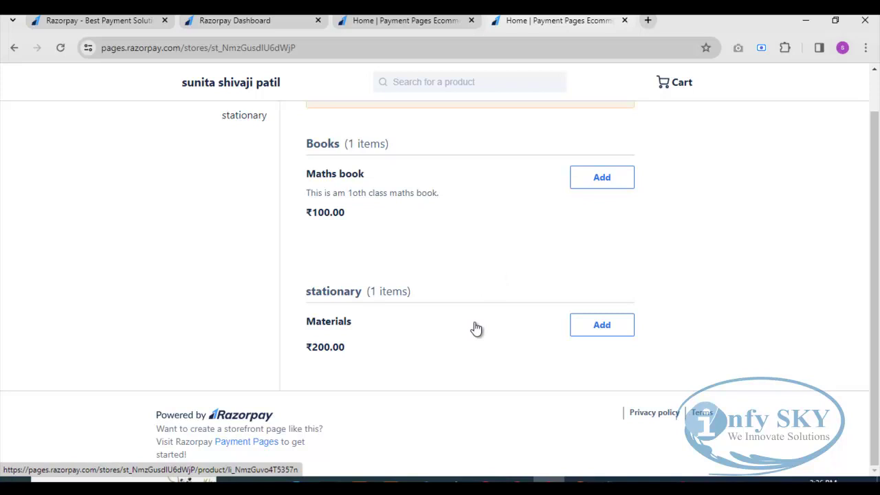
pyautogui.scroll(1, 695, 152)
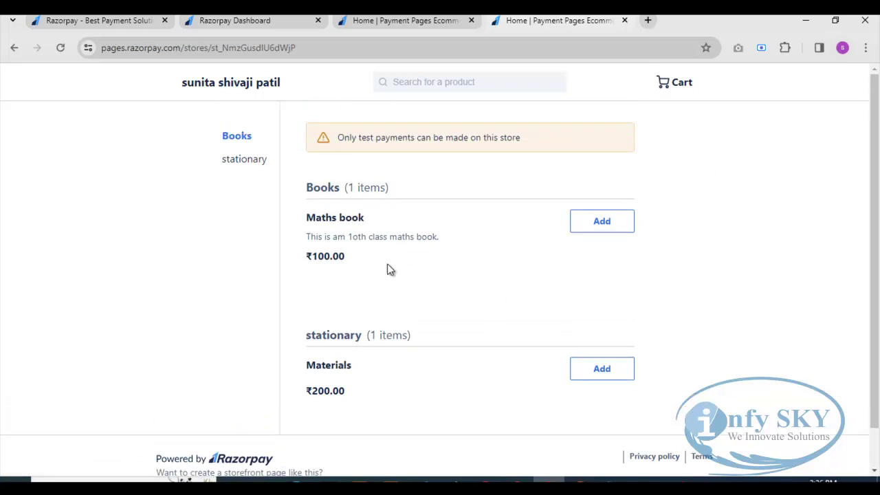
pyautogui.click(602, 229)
pyautogui.click(618, 223)
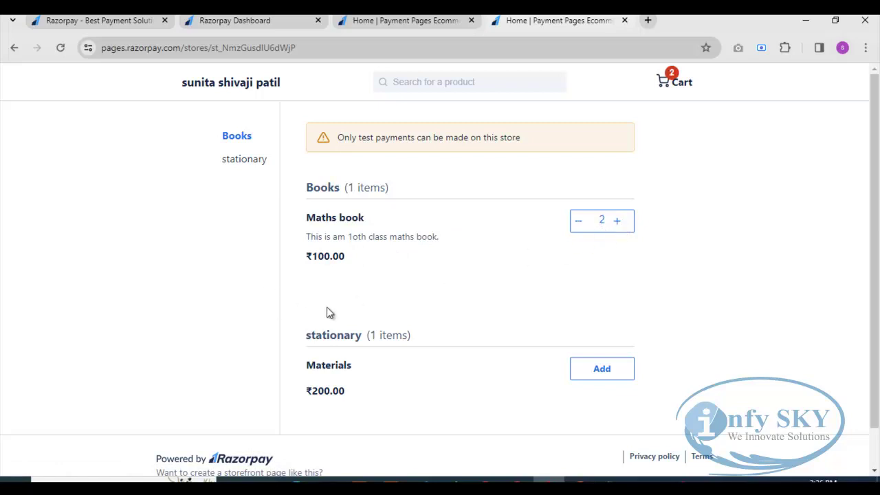
pyautogui.scroll(-1, 364, 267)
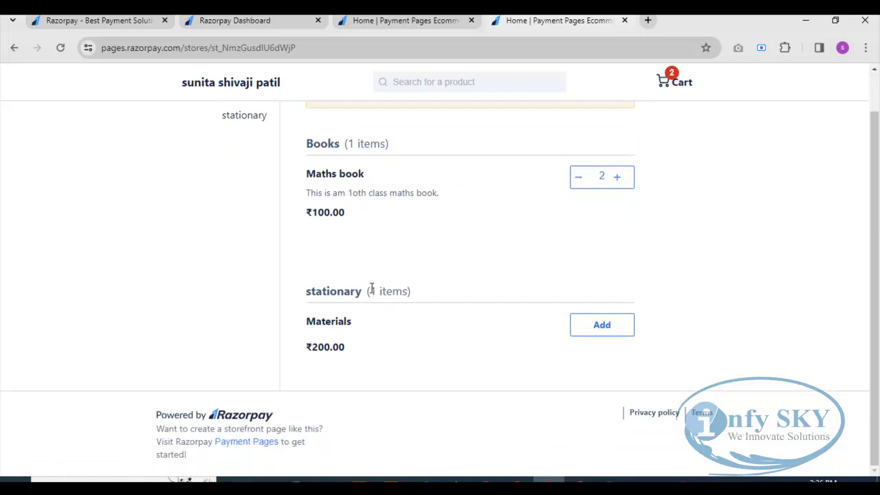
pyautogui.click(607, 333)
pyautogui.click(617, 327)
pyautogui.scroll(1, 470, 333)
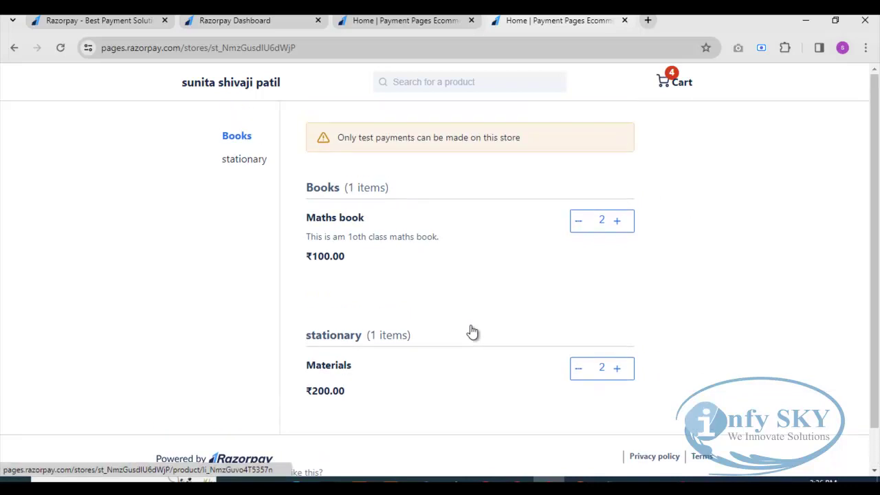
# Open the cart and check the Maths book and Materials items before payment
pyautogui.scroll(-1, 660, 192)
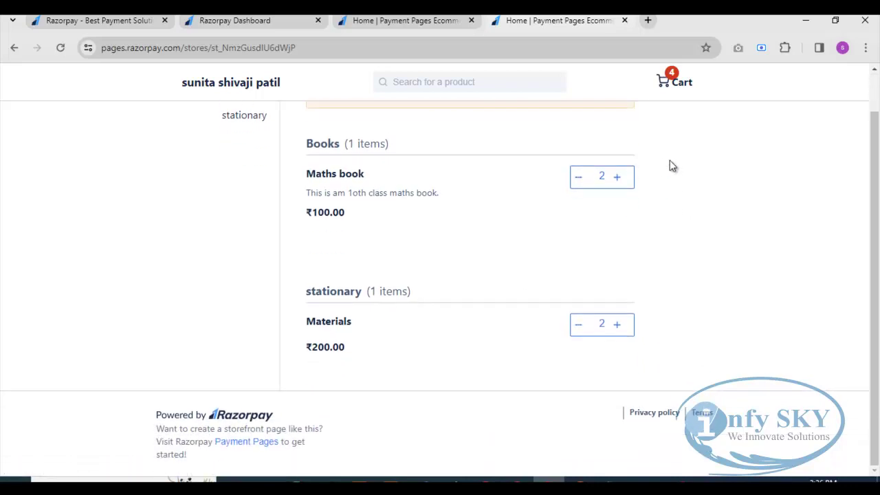
pyautogui.click(671, 82)
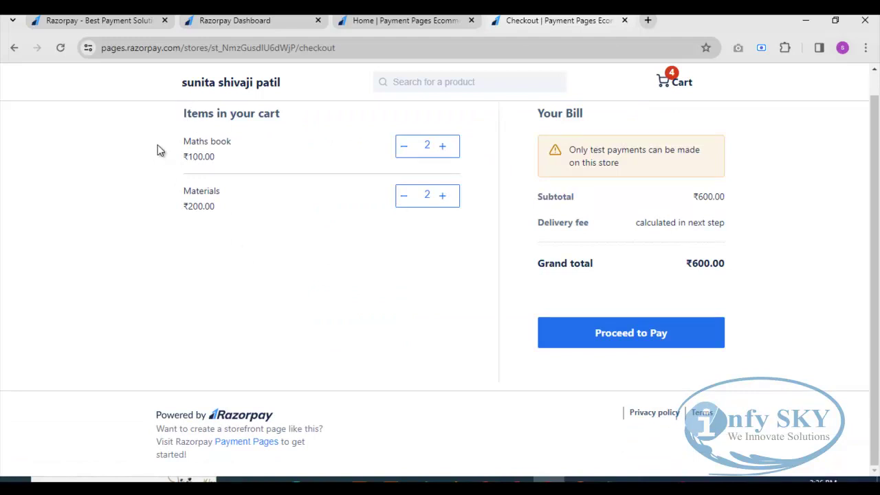
pyautogui.moveTo(158, 150); pyautogui.dragTo(304, 222)
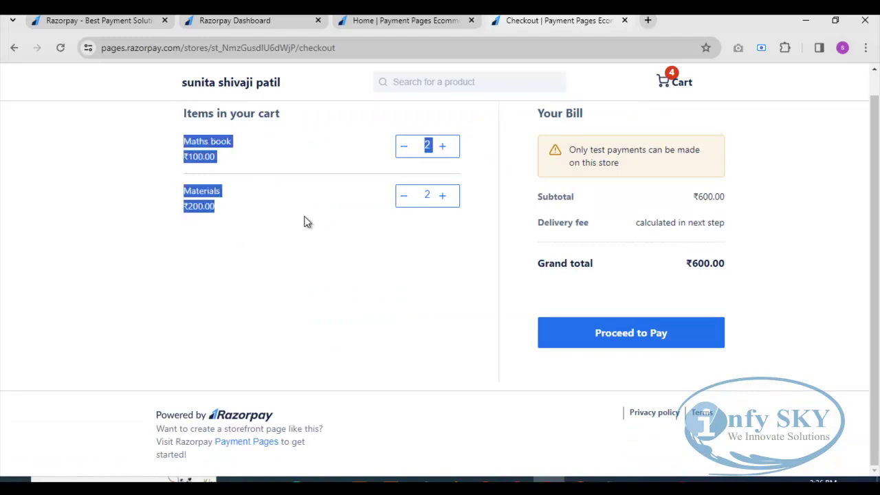
# Check the quantities of both cart items and the grand total on the bill
pyautogui.click(404, 151)
pyautogui.click(444, 146)
pyautogui.click(419, 292)
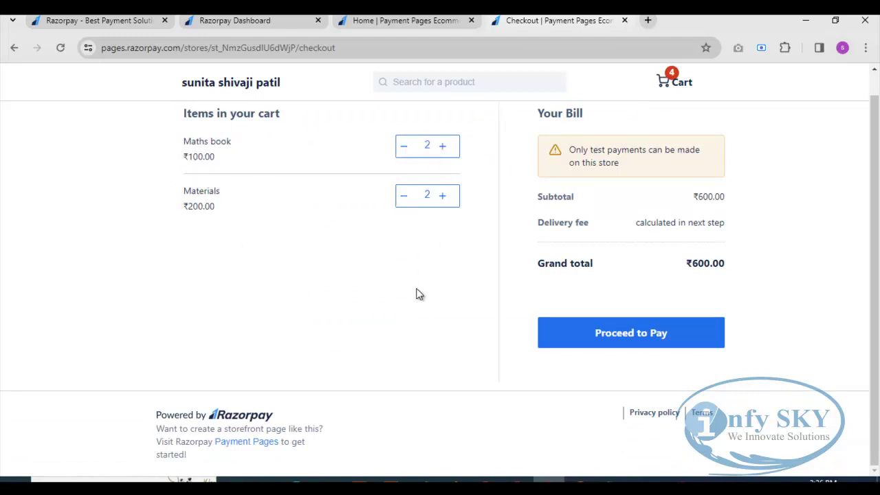
pyautogui.moveTo(702, 267); pyautogui.dragTo(747, 282)
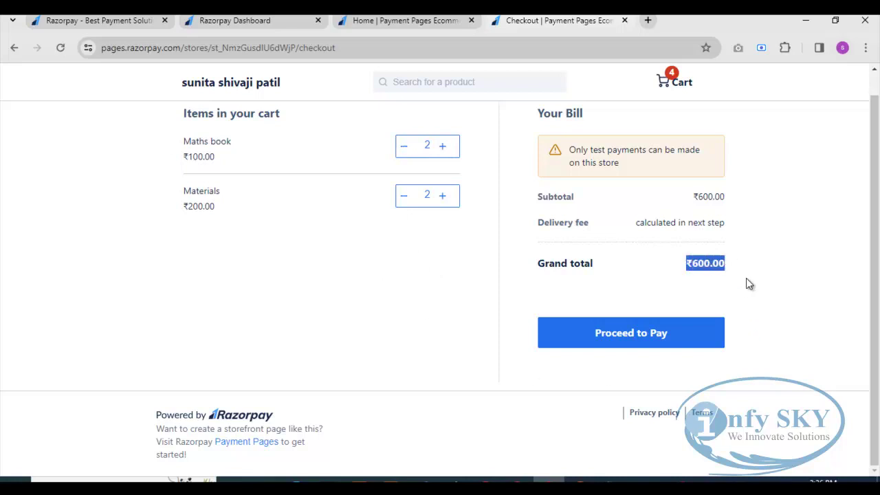
pyautogui.click(739, 311)
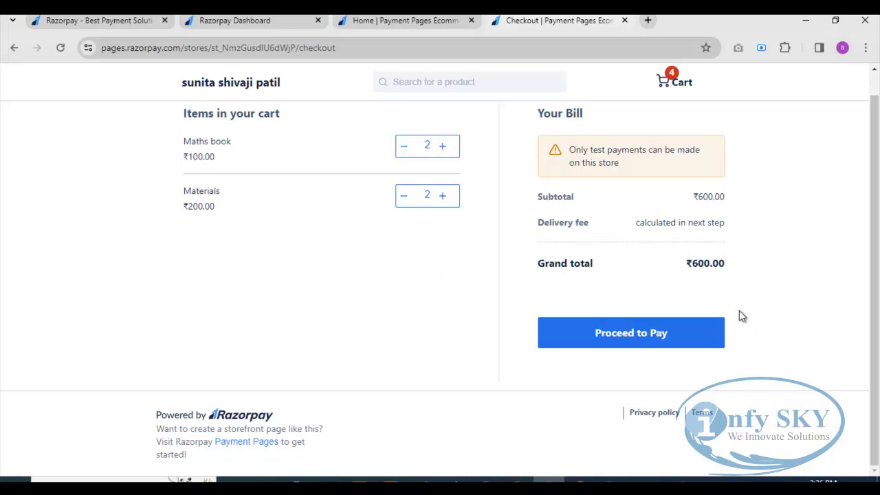
# Proceed to payment, pay by Netbanking - Yes Bank, and mark the demo bank payment as Success
pyautogui.click(632, 340)
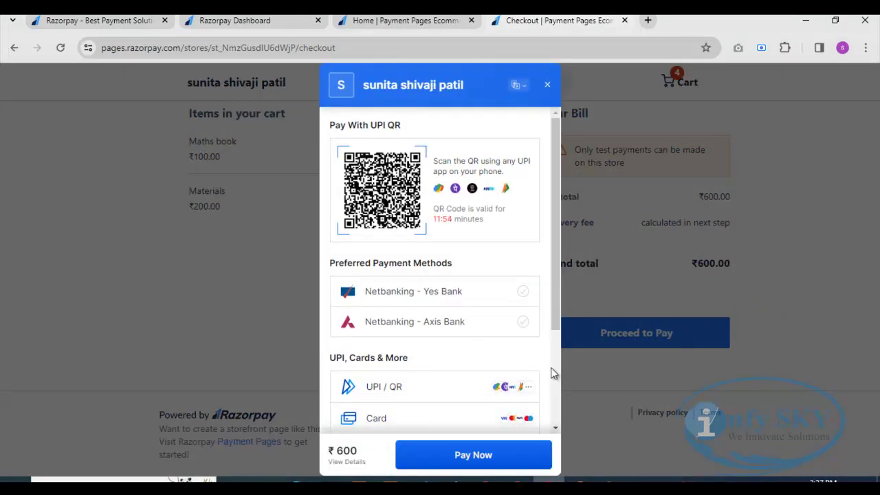
pyautogui.click(441, 296)
pyautogui.click(473, 456)
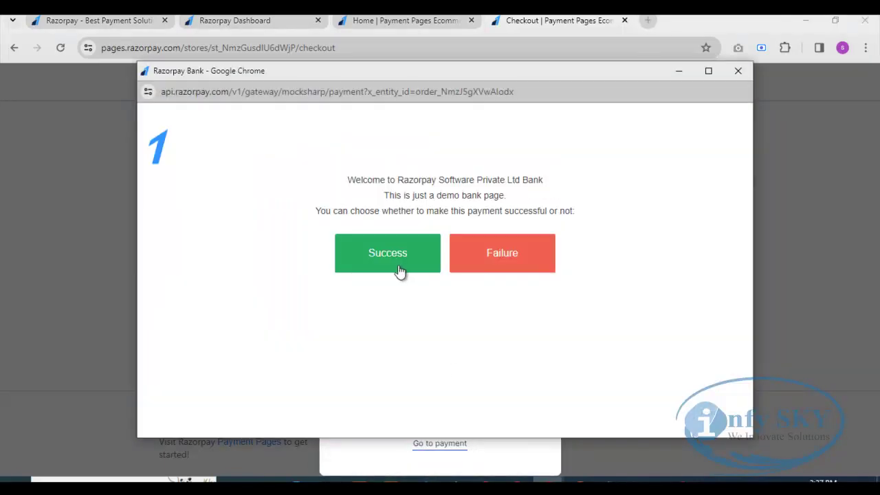
pyautogui.click(408, 266)
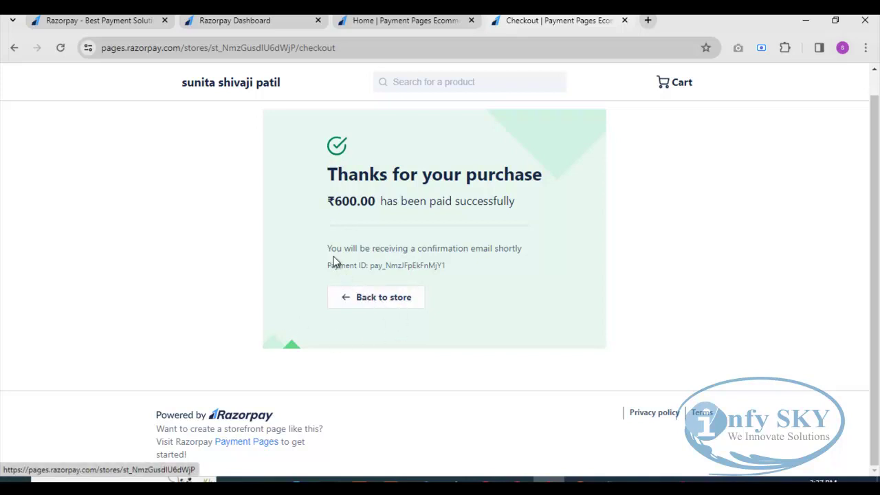
# Review the purchase confirmation and go back to the store page
pyautogui.moveTo(330, 175); pyautogui.dragTo(540, 174)
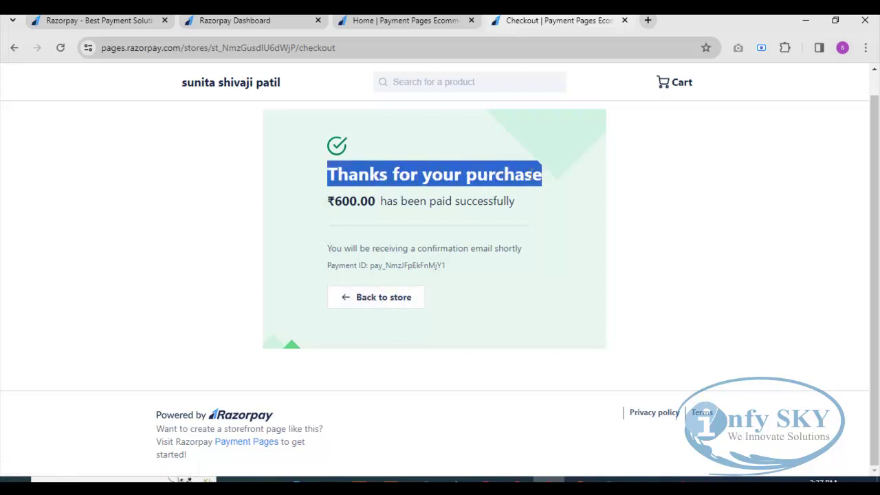
pyautogui.moveTo(301, 206); pyautogui.dragTo(541, 205)
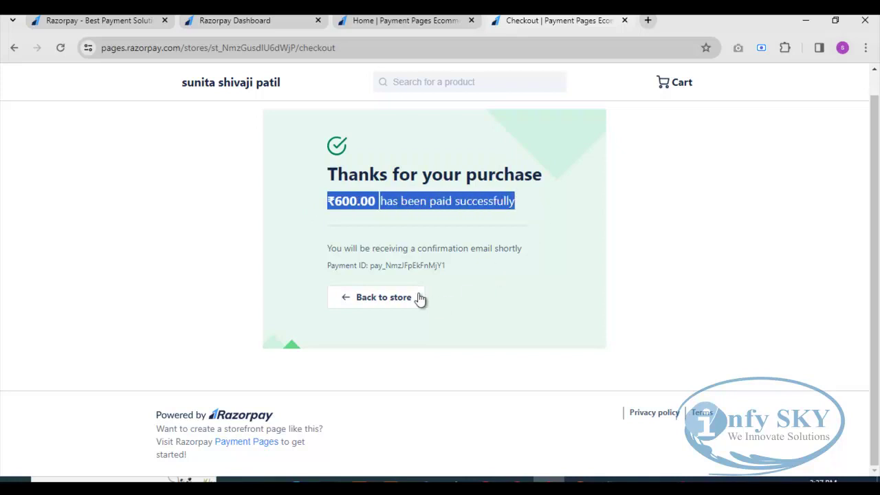
pyautogui.click(367, 305)
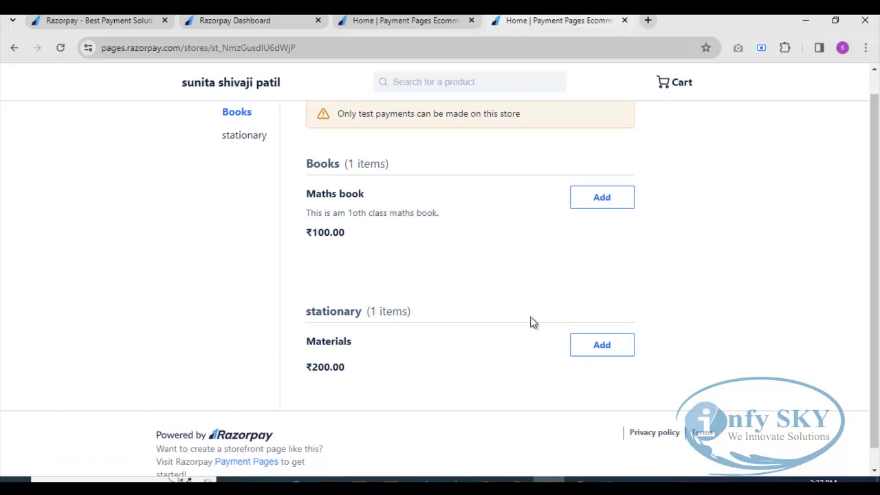
pyautogui.click(13, 50)
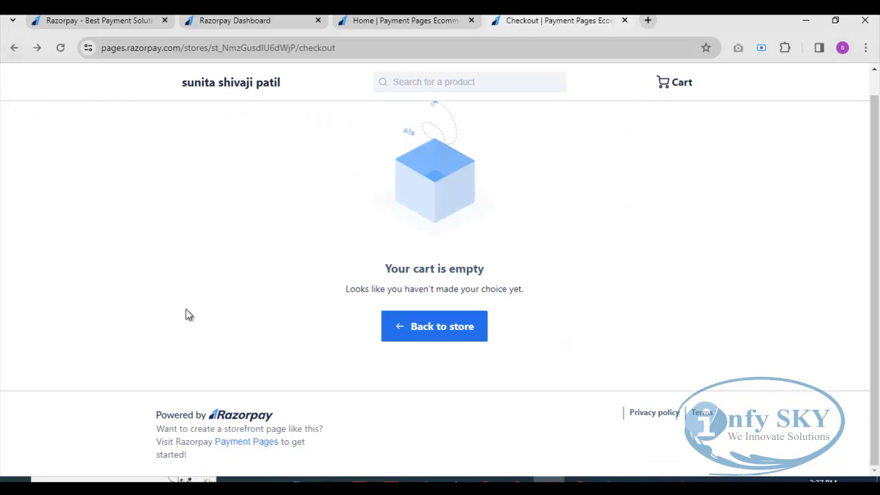
pyautogui.click(15, 49)
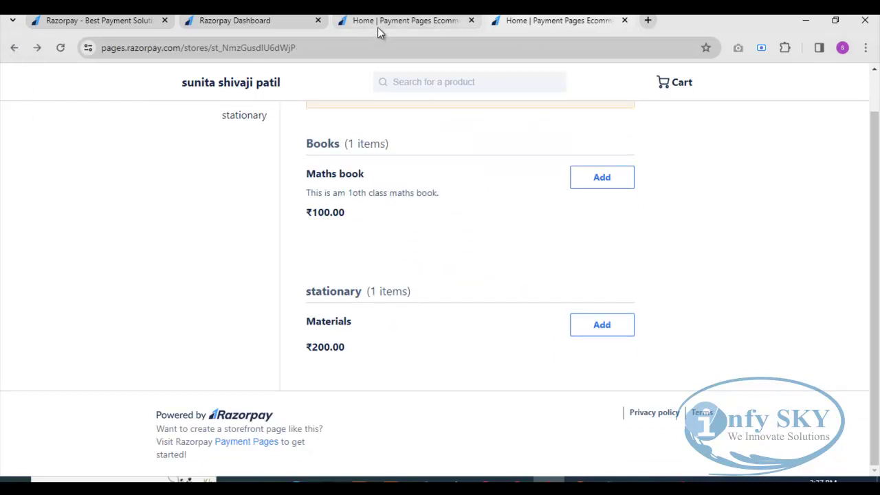
# Return to the Razorpay dashboard's payment pages and list the test-mode storefront pages to check sales and units sold
pyautogui.click(377, 26)
pyautogui.click(266, 24)
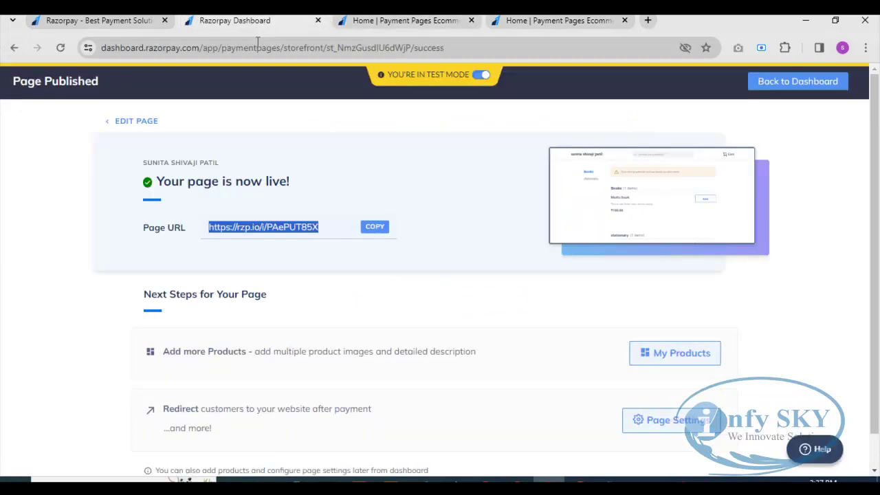
pyautogui.click(14, 48)
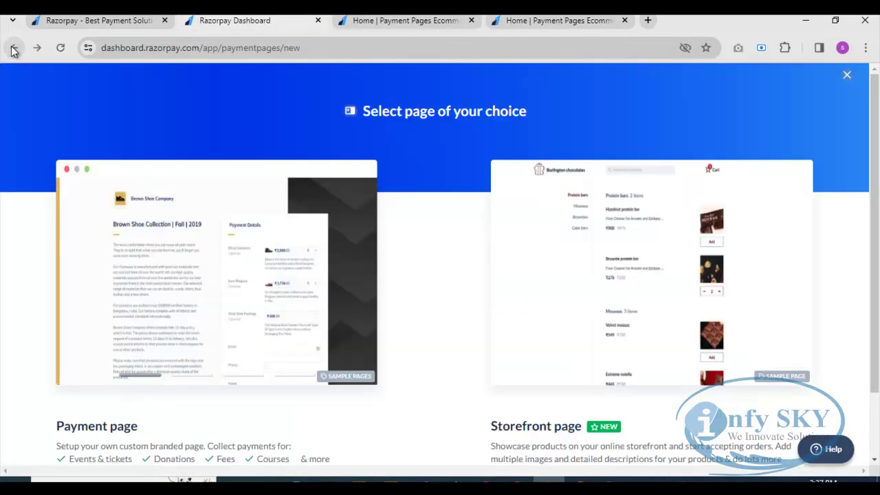
pyautogui.click(13, 50)
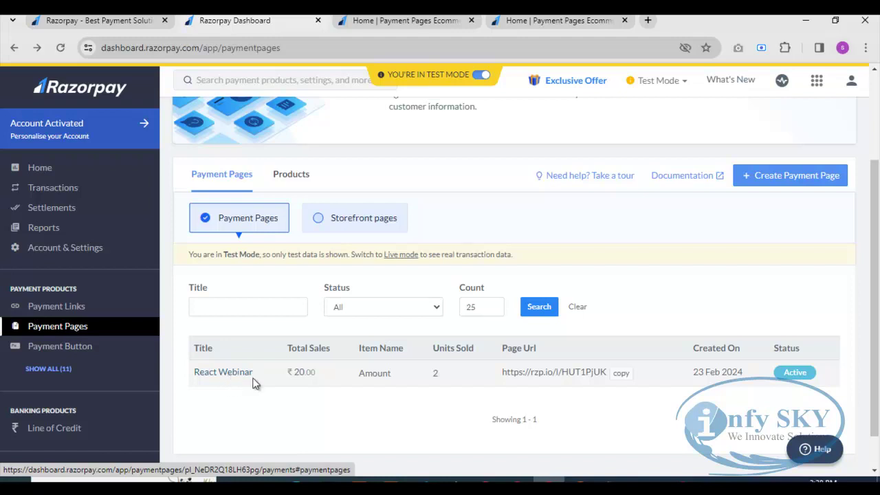
pyautogui.click(337, 227)
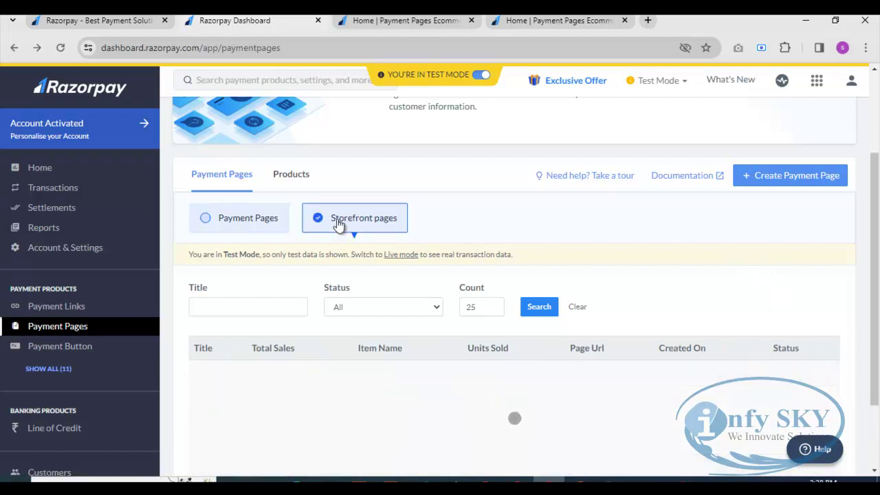
pyautogui.scroll(-2, 688, 317)
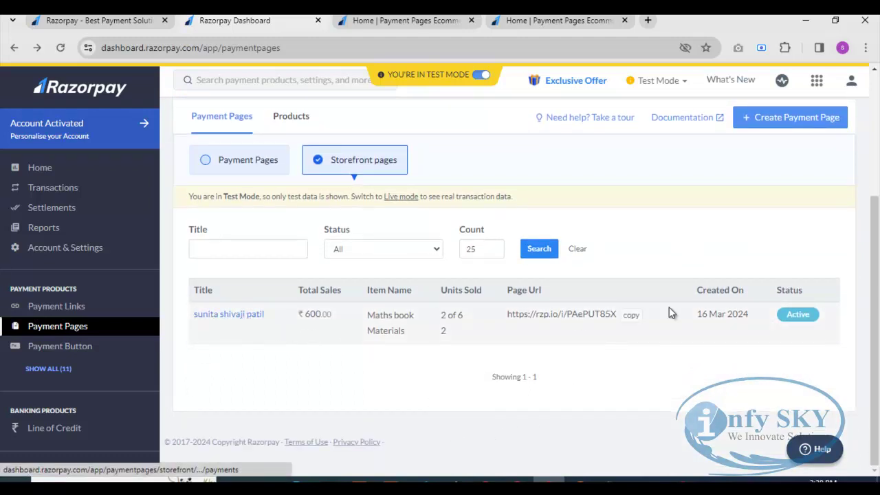
# Copy the test storefront's page URL, open a new browser tab, and return to the dashboard
pyautogui.click(633, 317)
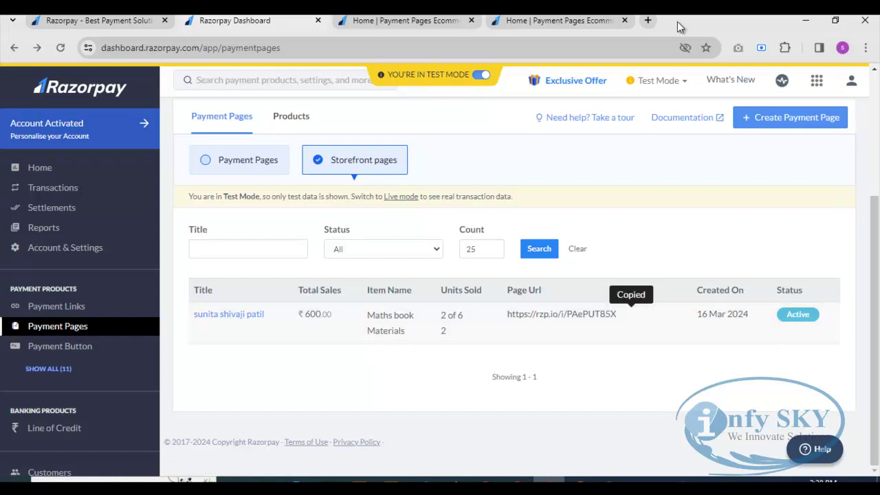
pyautogui.click(648, 21)
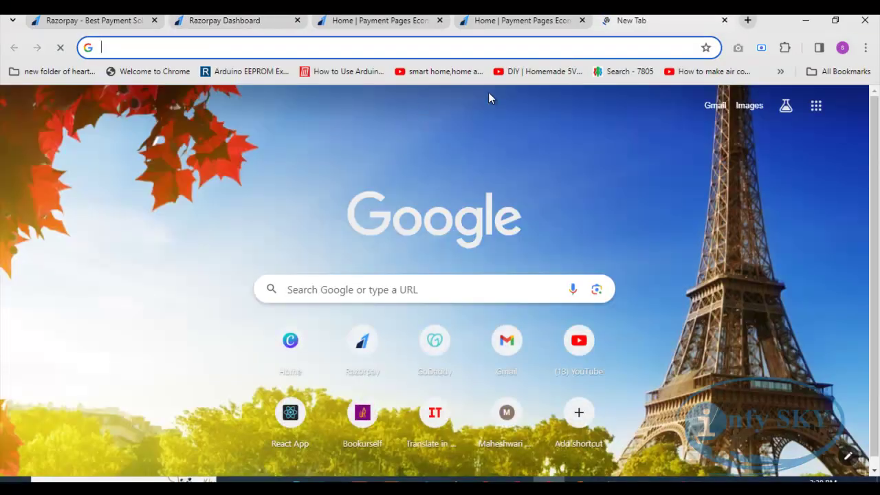
pyautogui.click(261, 21)
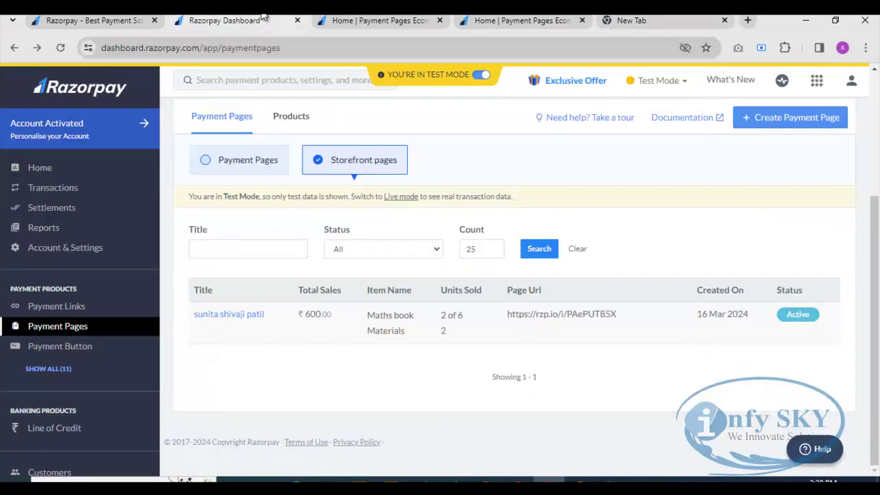
# Switch the dashboard to Live Mode, list its storefront pages, and copy the live storefront's page URL
pyautogui.click(688, 85)
pyautogui.click(636, 137)
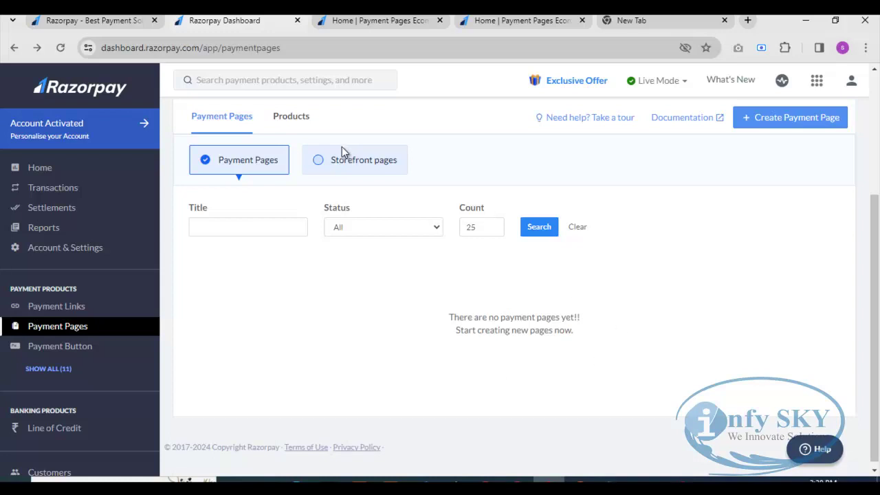
pyautogui.click(319, 164)
pyautogui.moveTo(537, 315)
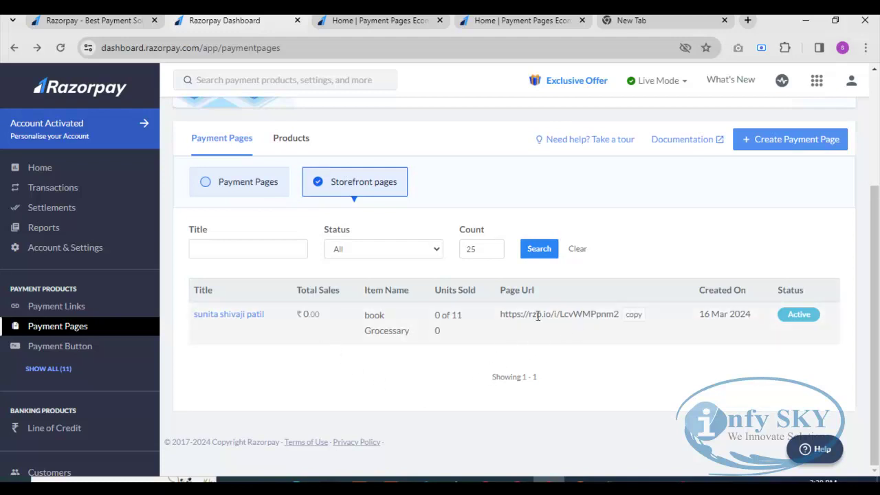
pyautogui.click(631, 315)
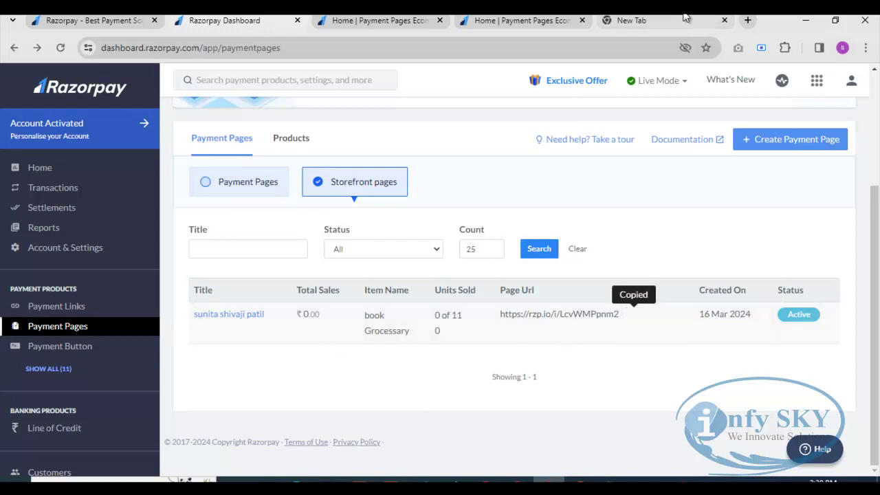
pyautogui.click(629, 19)
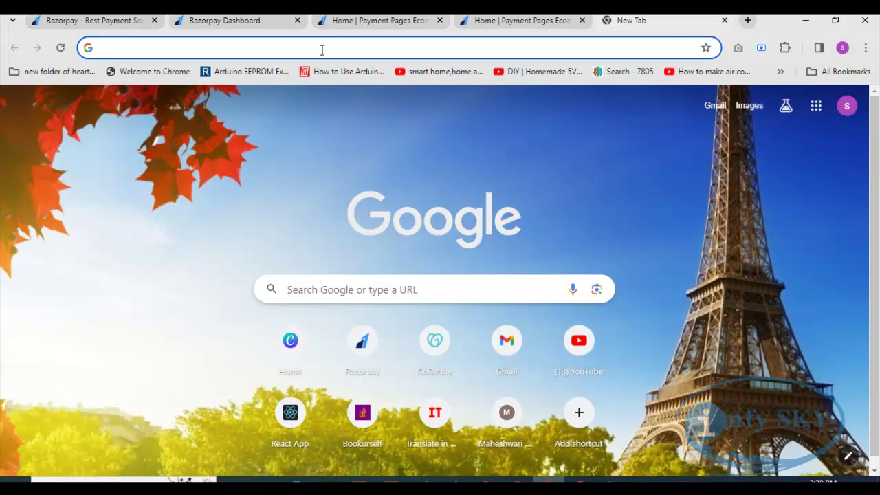
pyautogui.click(279, 47)
pyautogui.rightClick(278, 49)
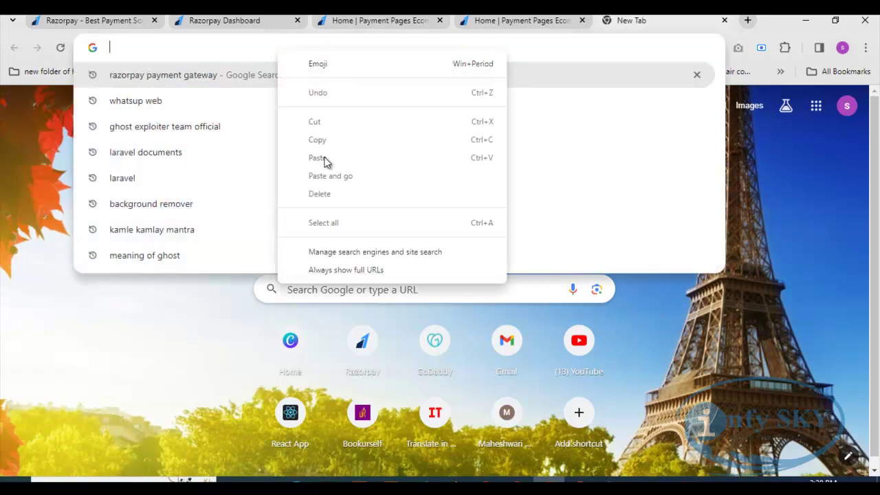
pyautogui.click(229, 47)
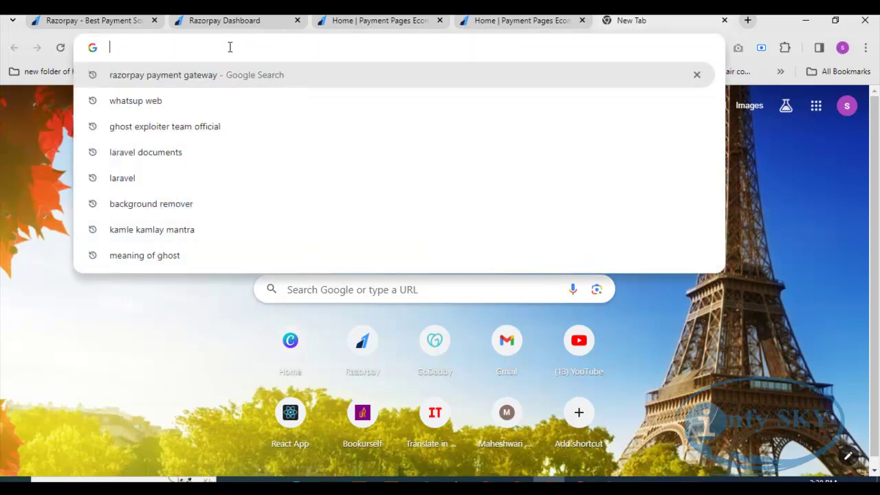
# Select the live storefront's page URL in the dashboard list and load it in the empty browser tab
pyautogui.click(261, 20)
pyautogui.moveTo(501, 314); pyautogui.dragTo(620, 317)
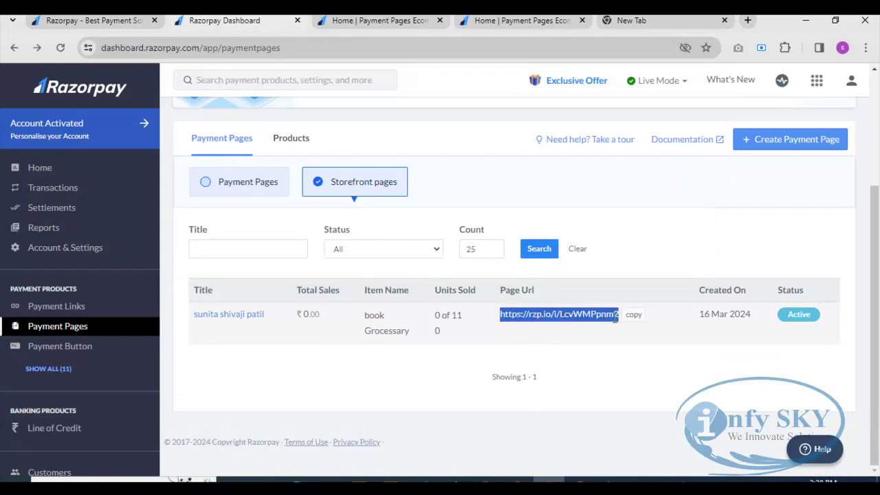
pyautogui.click(649, 22)
pyautogui.click(301, 48)
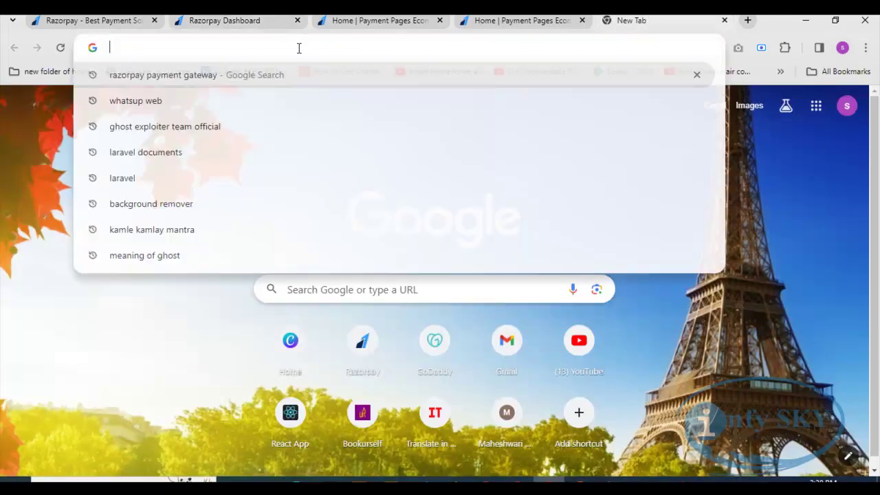
pyautogui.hotkey('ctrl', 'v')
pyautogui.press('Return')
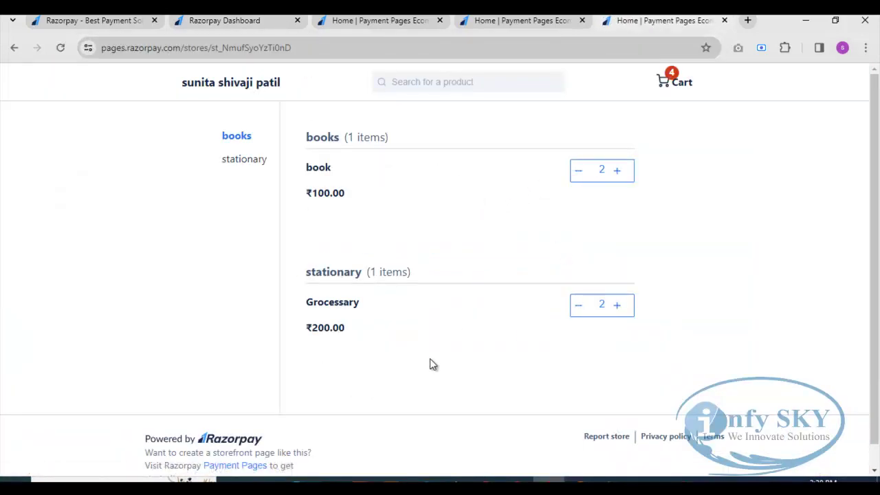
# Open the live store's cart, proceed to payment, and examine the contact details and order summary
pyautogui.click(664, 82)
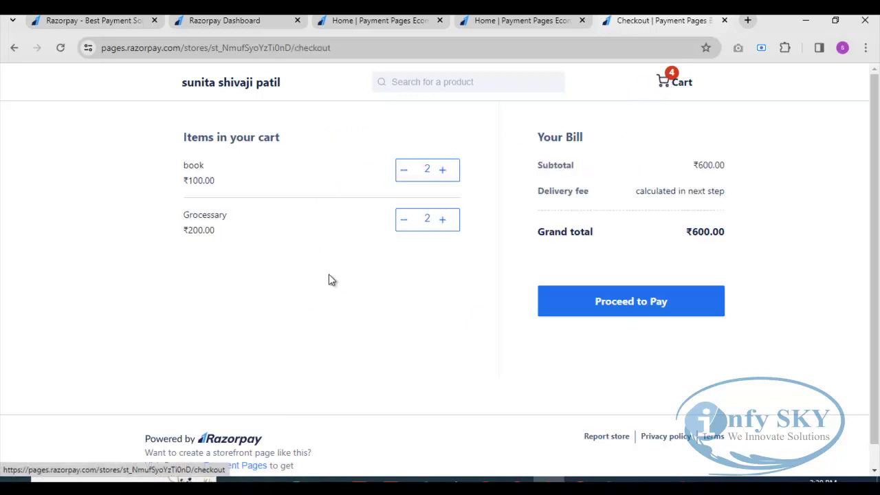
pyautogui.click(652, 301)
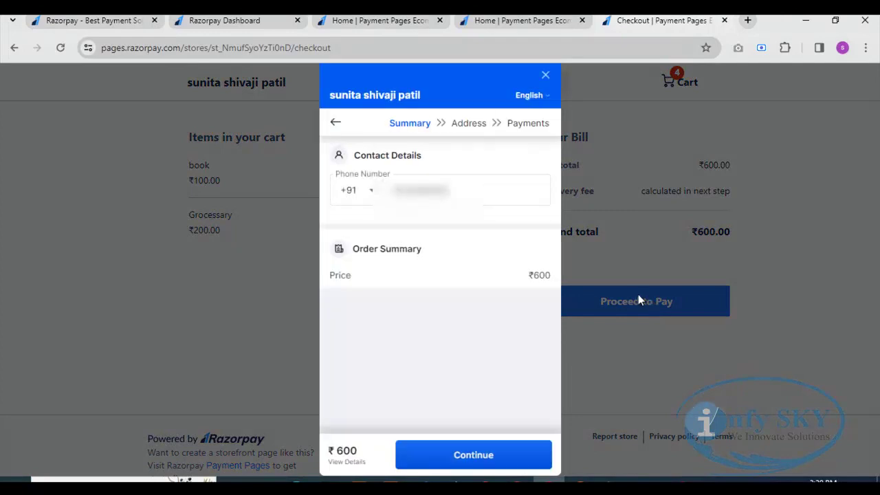
pyautogui.moveTo(428, 152); pyautogui.dragTo(351, 165)
pyautogui.moveTo(354, 248); pyautogui.dragTo(445, 250)
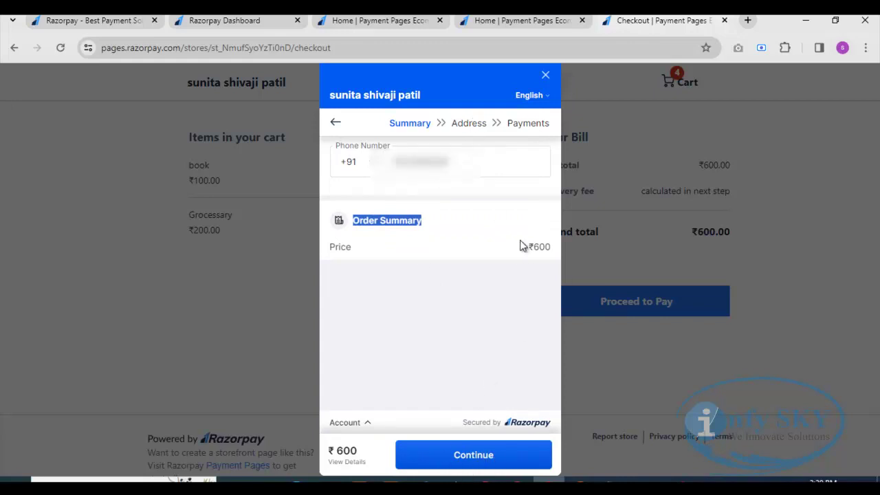
# Continue to the delivery address form, look over its required fields and save-address options, and close the checkout
pyautogui.click(473, 455)
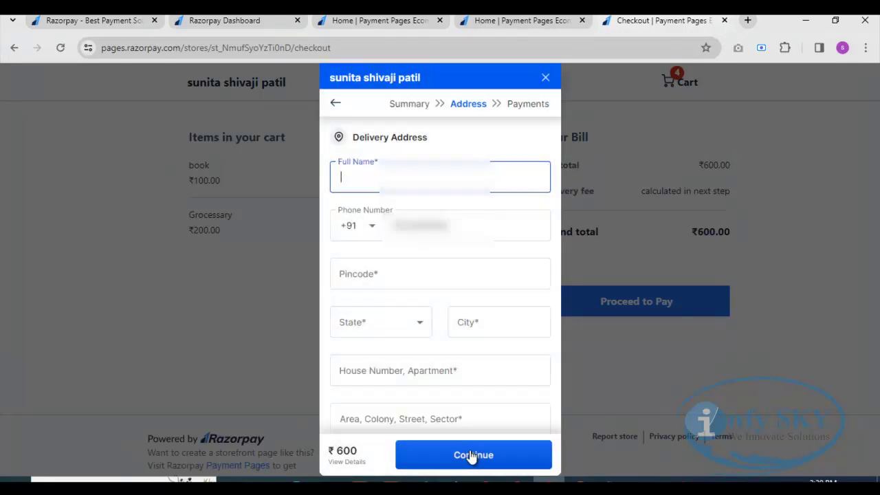
pyautogui.click(361, 173)
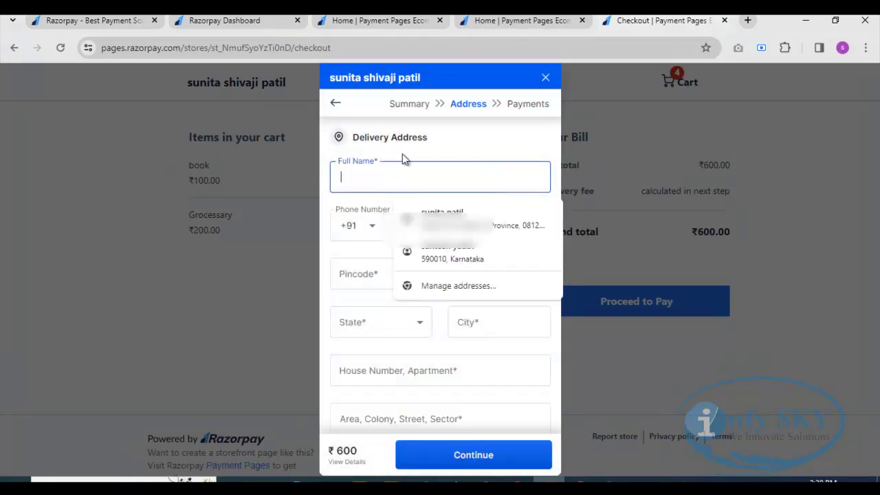
pyautogui.click(447, 140)
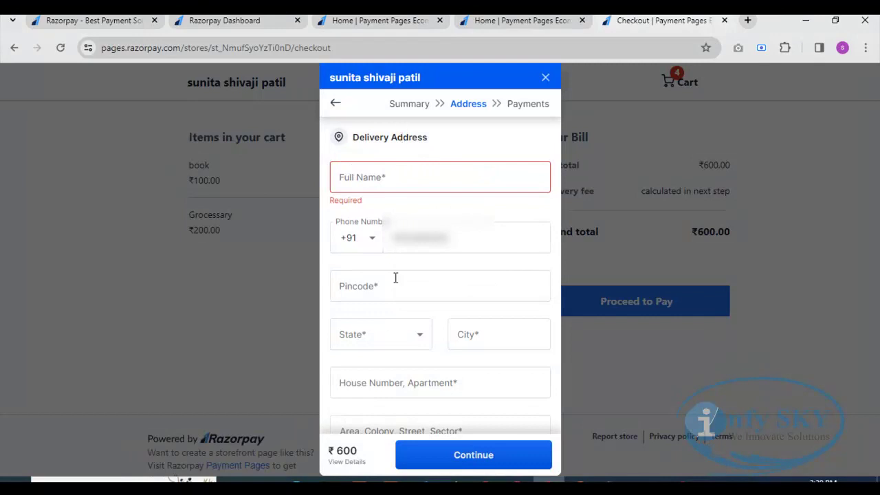
pyautogui.click(366, 178)
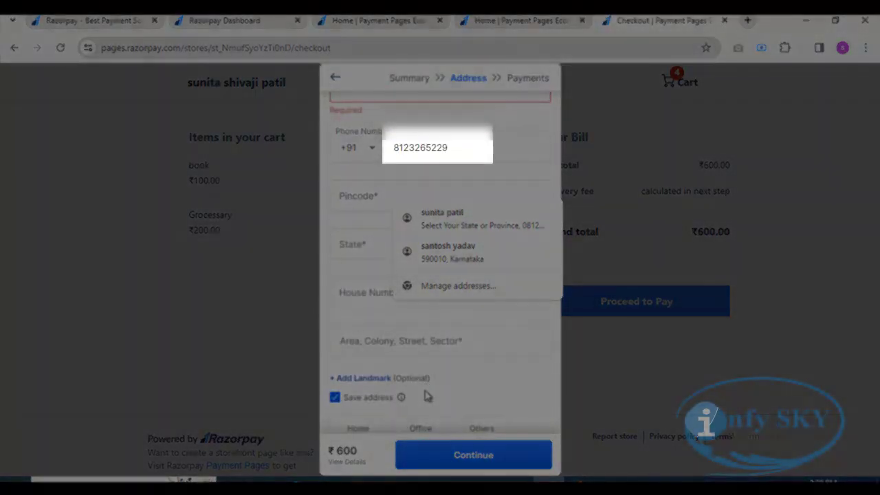
pyautogui.scroll(-2, 425, 392)
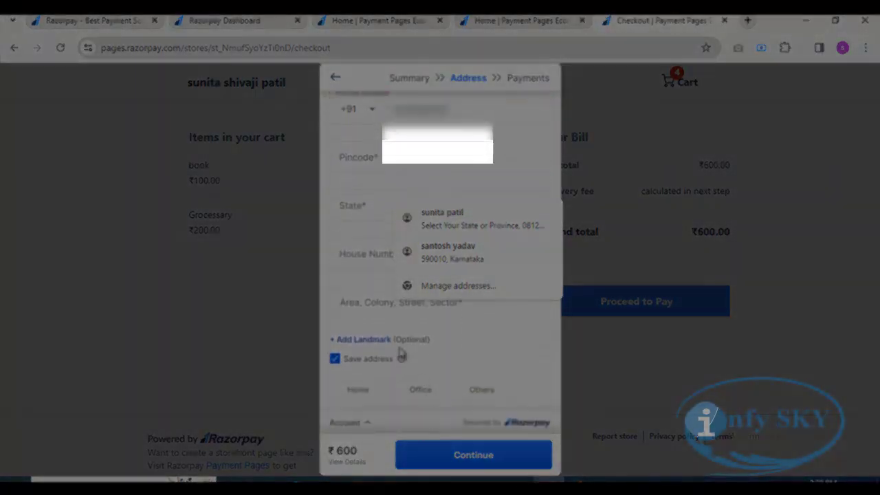
pyautogui.click(356, 310)
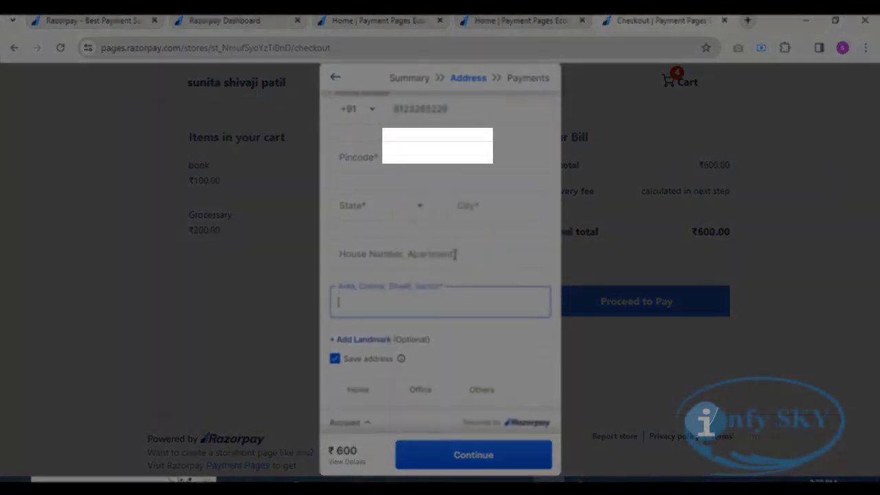
pyautogui.click(335, 389)
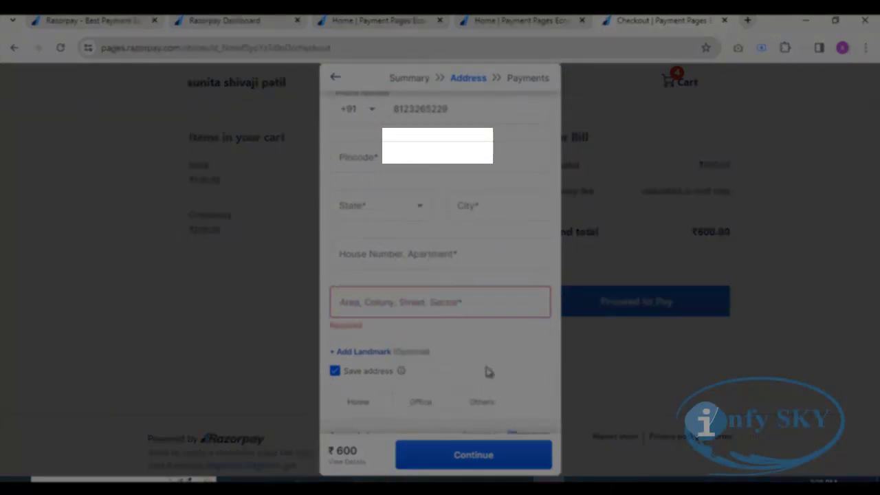
pyautogui.scroll(3, 439, 219)
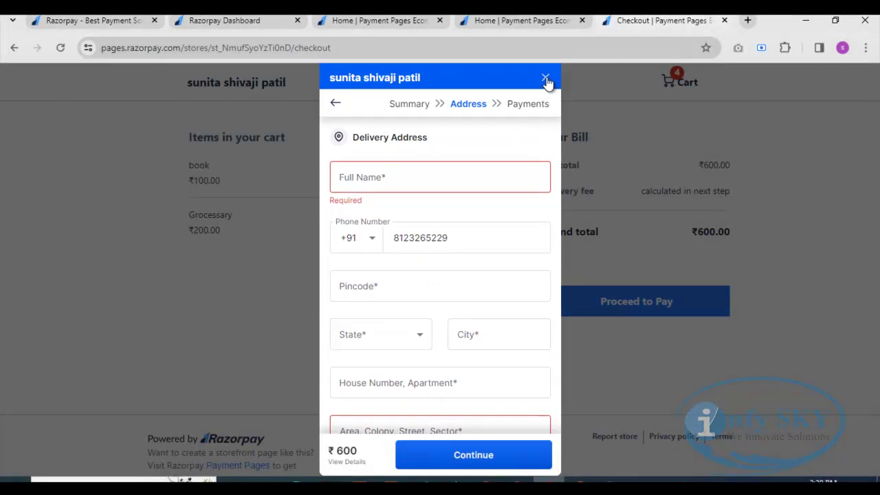
pyautogui.click(546, 79)
pyautogui.click(364, 151)
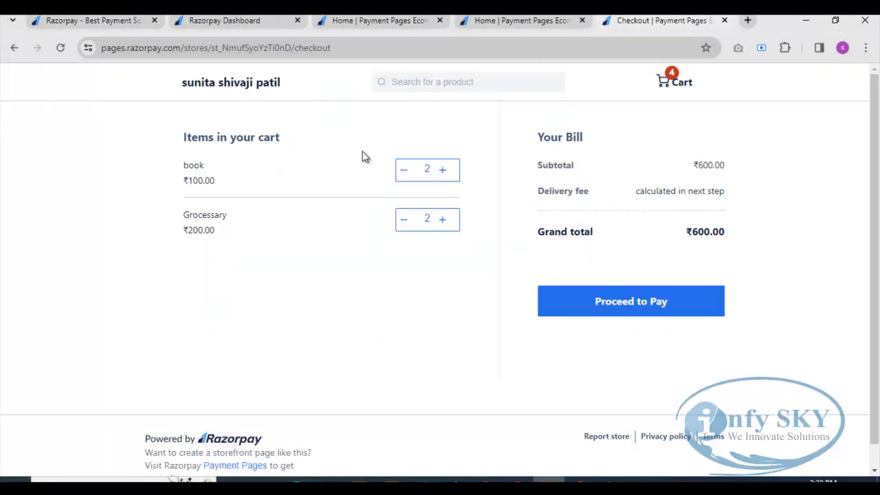